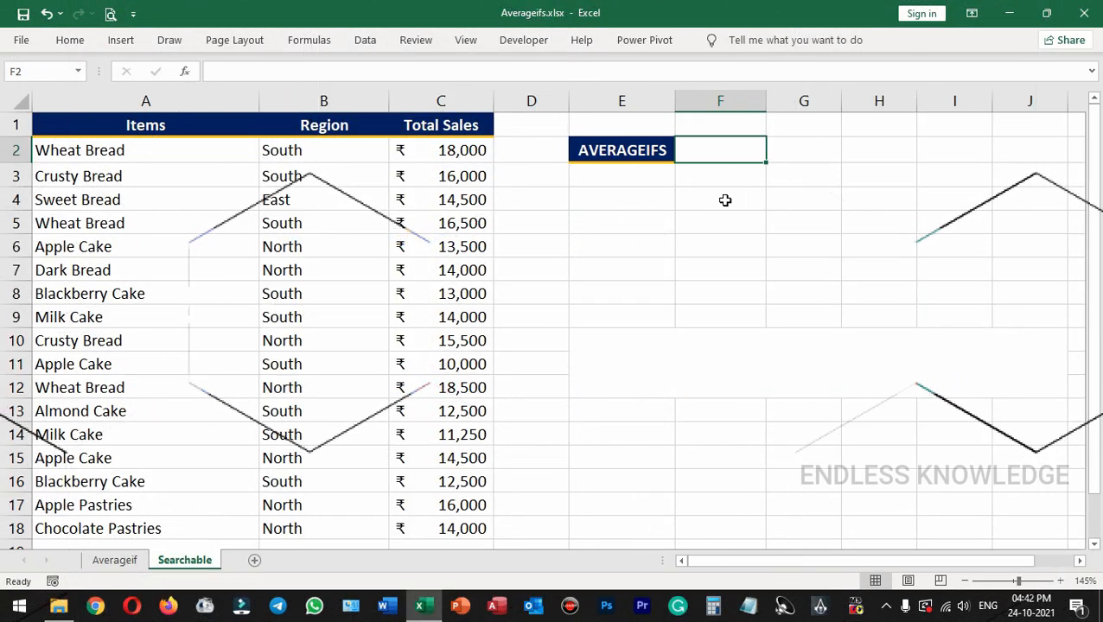
# Examine the AVERAGEIFS label and the sales table in A1:C18, including the Blackberry Cake row's item, region and sales.
pyautogui.click(644, 152)
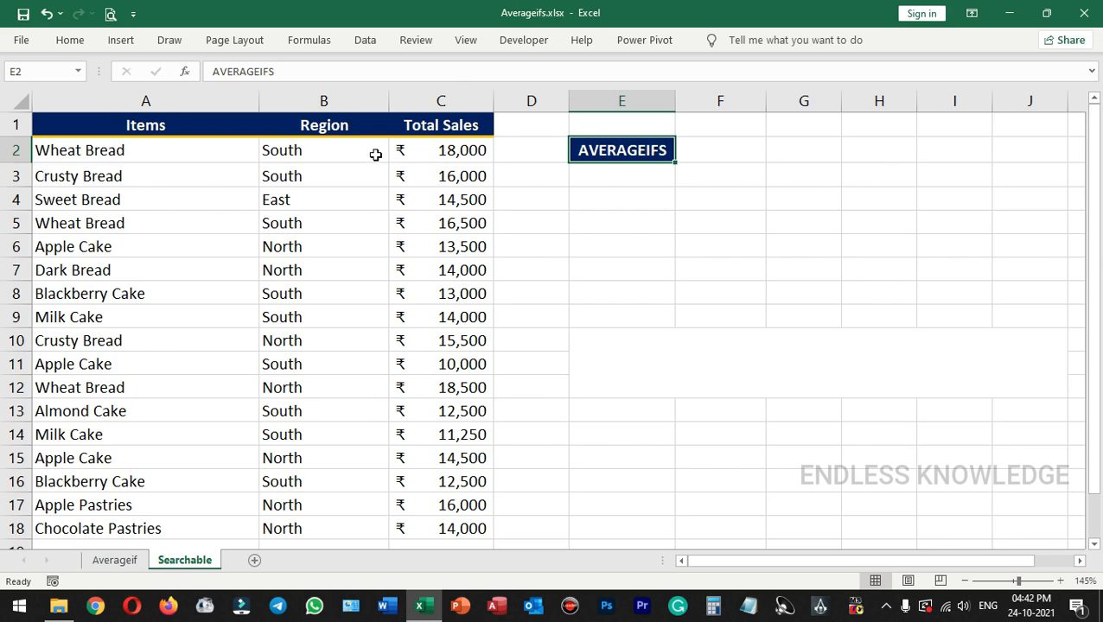
pyautogui.moveTo(148, 124); pyautogui.dragTo(468, 529)
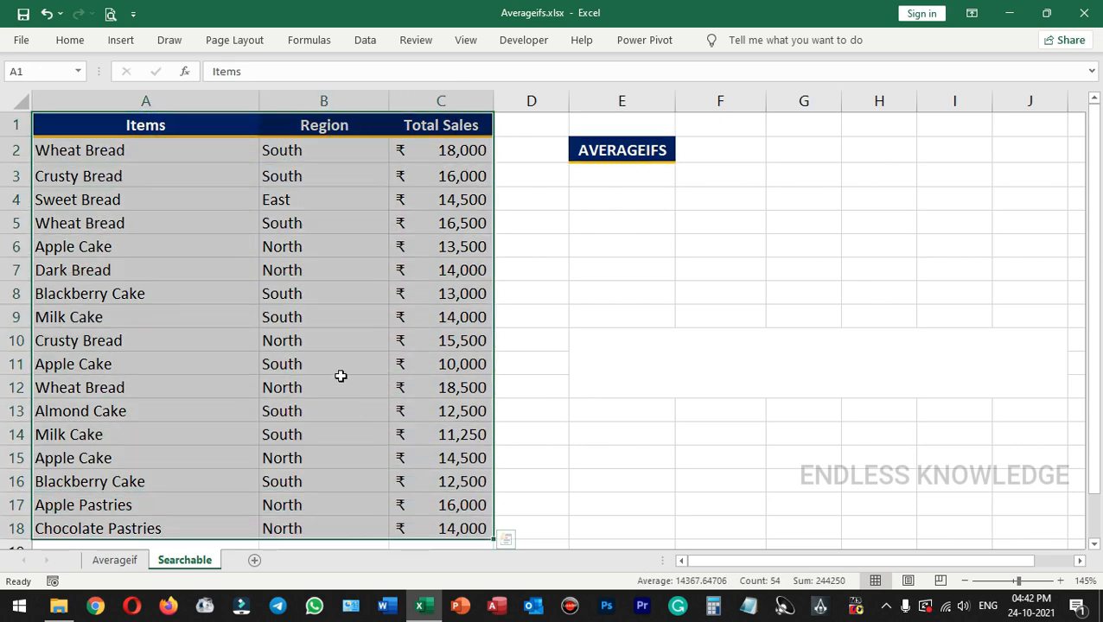
pyautogui.click(136, 290)
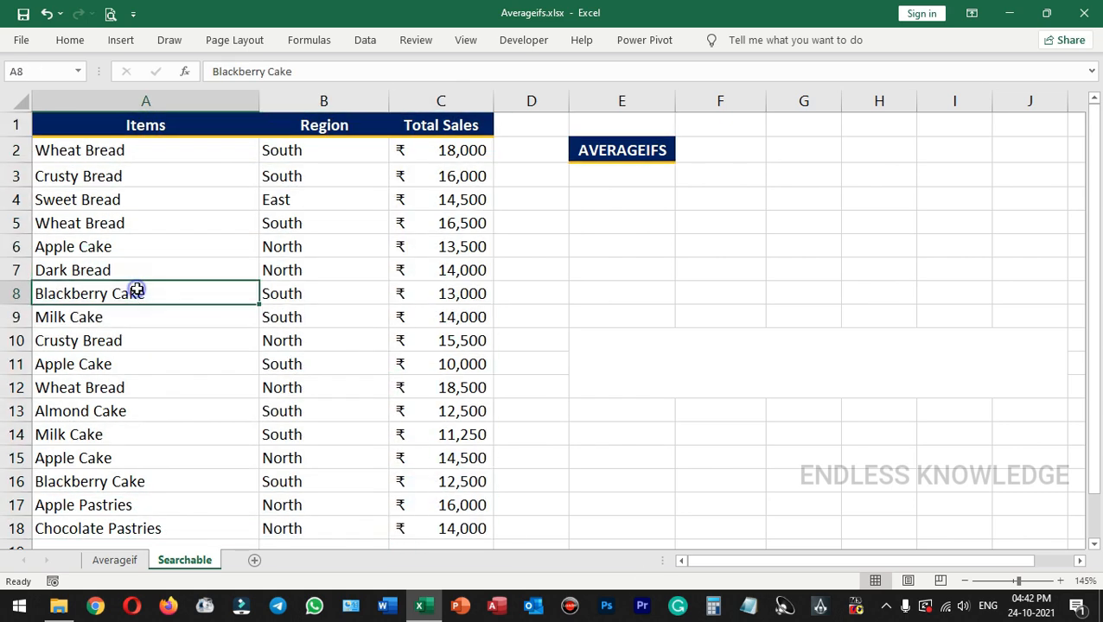
pyautogui.keyDown('ctrl'); pyautogui.click(270, 298); pyautogui.keyUp('ctrl')
pyautogui.keyDown('ctrl'); pyautogui.click(420, 290); pyautogui.keyUp('ctrl')
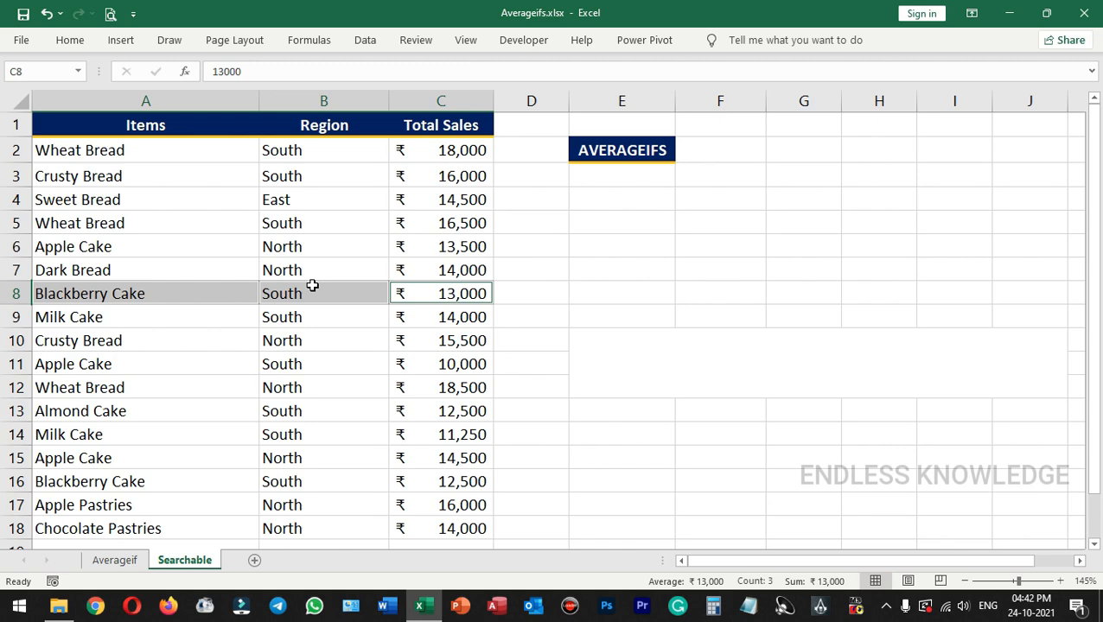
pyautogui.click(637, 148)
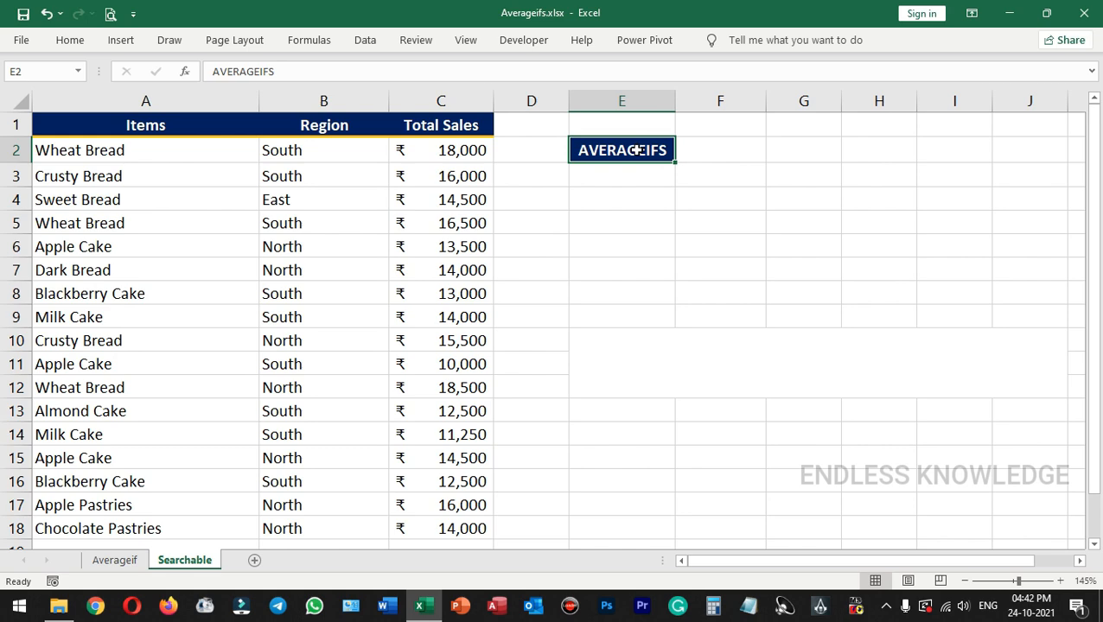
pyautogui.moveTo(146, 128); pyautogui.dragTo(440, 522)
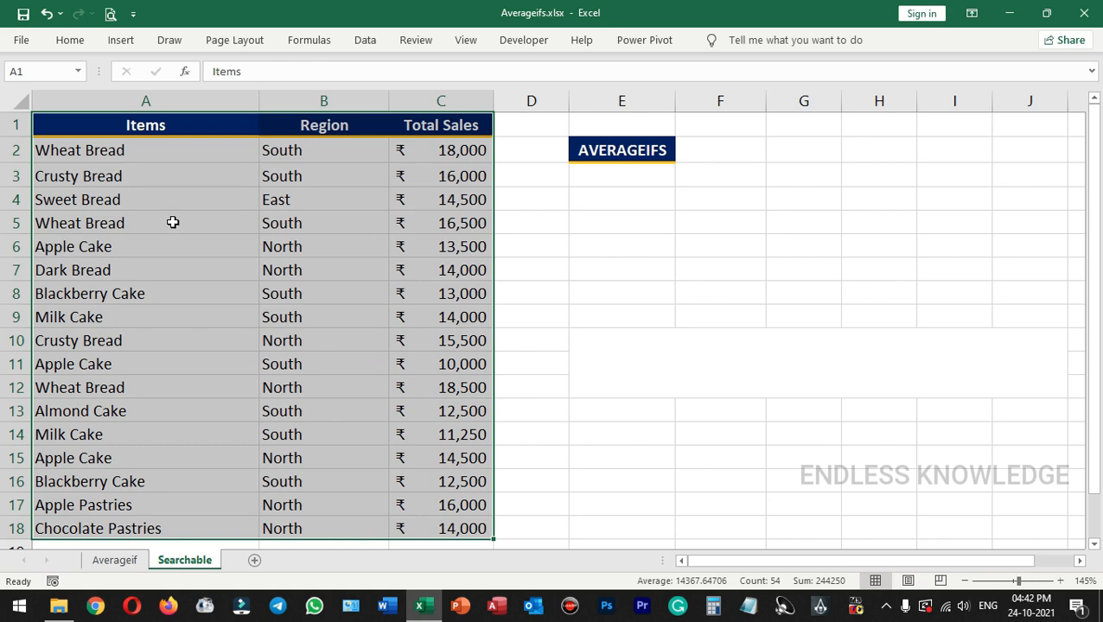
# Examine the cake entries in the Items column and the Milk Cake row's region and total sales as averaging conditions.
pyautogui.moveTo(196, 150); pyautogui.dragTo(168, 522)
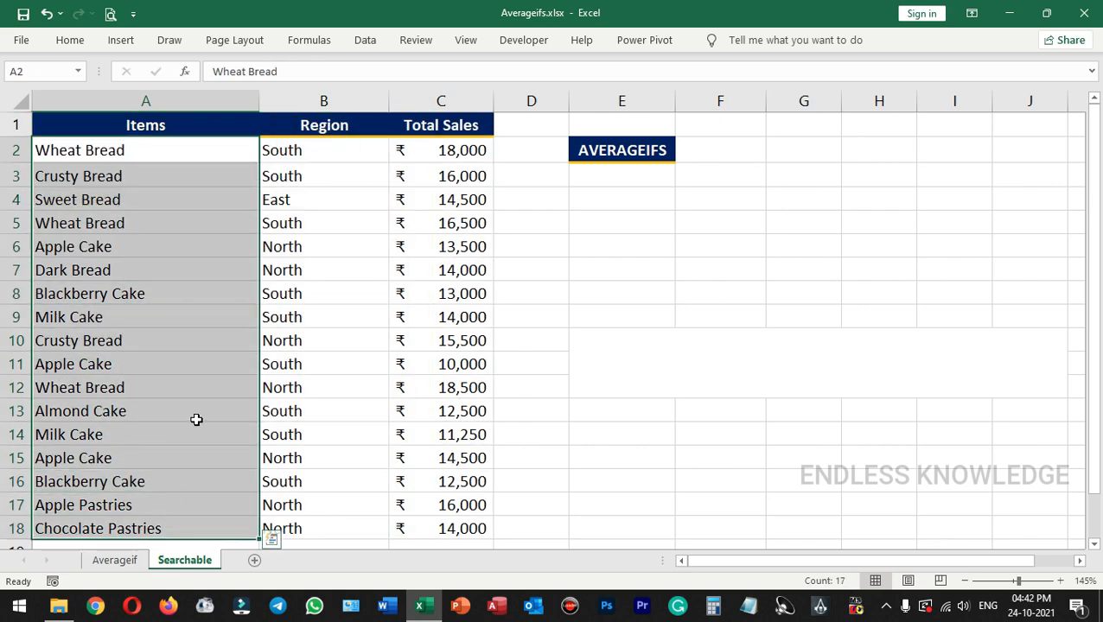
pyautogui.click(165, 246)
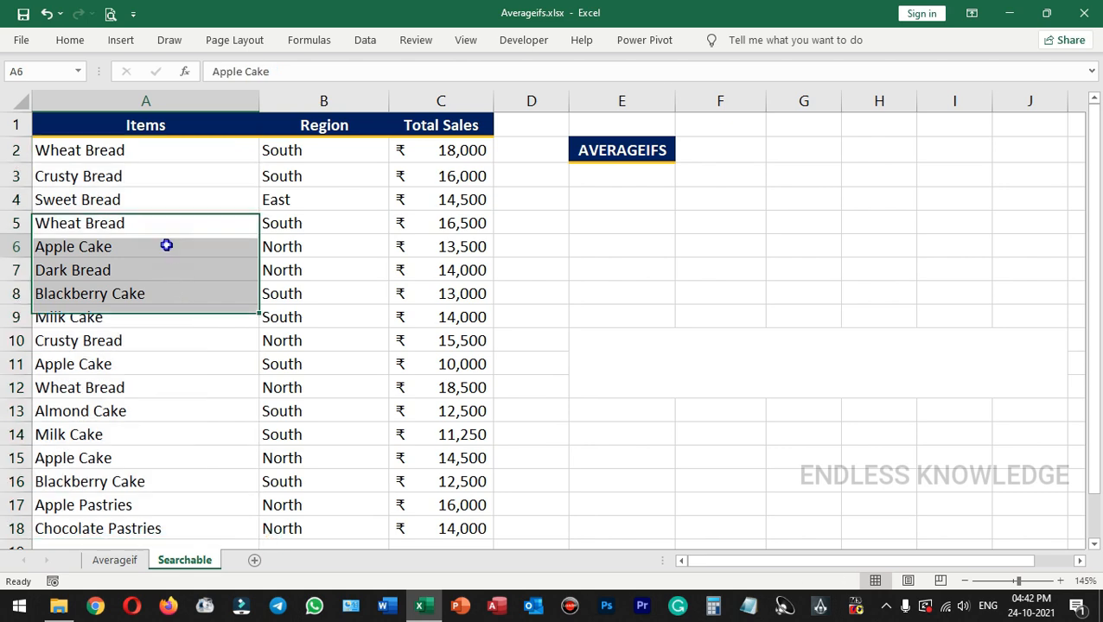
pyautogui.keyDown('ctrl'); pyautogui.click(162, 291); pyautogui.keyUp('ctrl')
pyautogui.keyDown('ctrl'); pyautogui.click(152, 316); pyautogui.keyUp('ctrl')
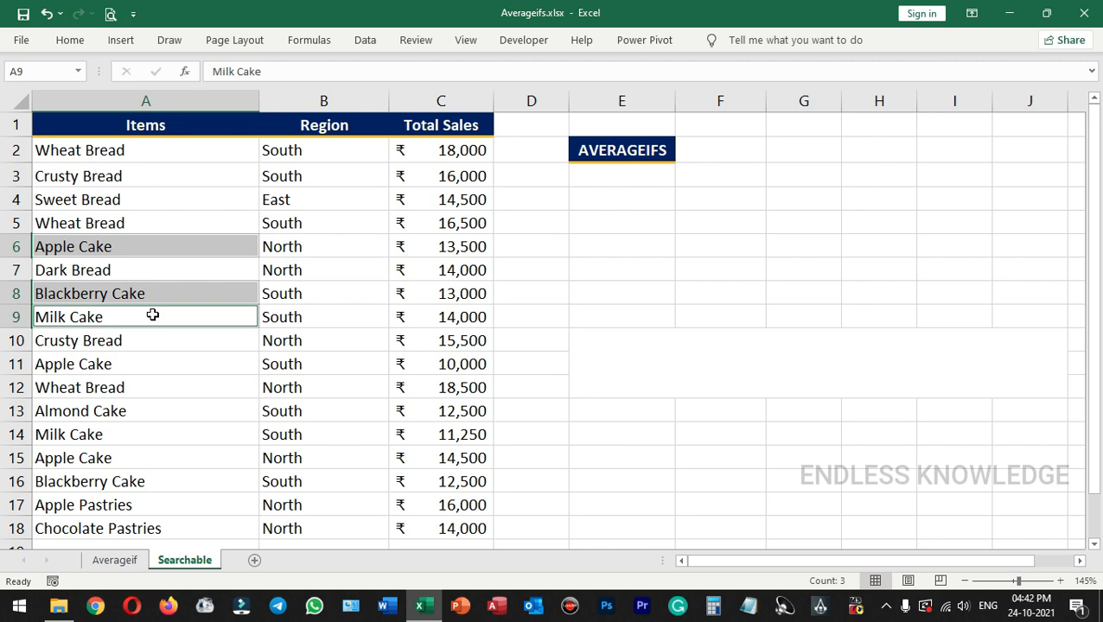
pyautogui.click(302, 320)
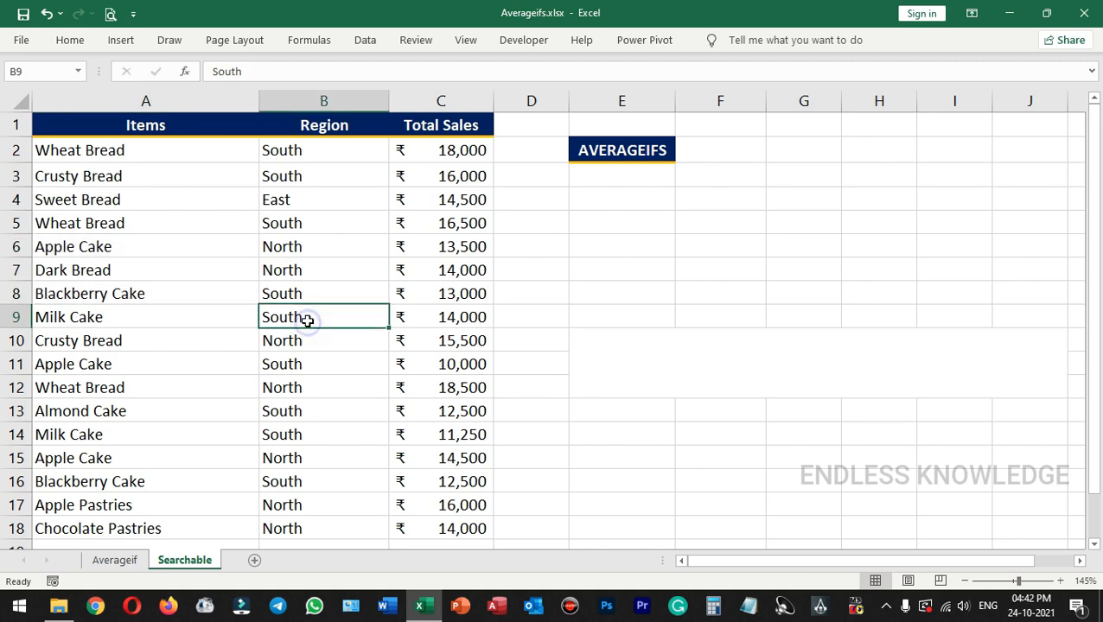
pyautogui.click(241, 317)
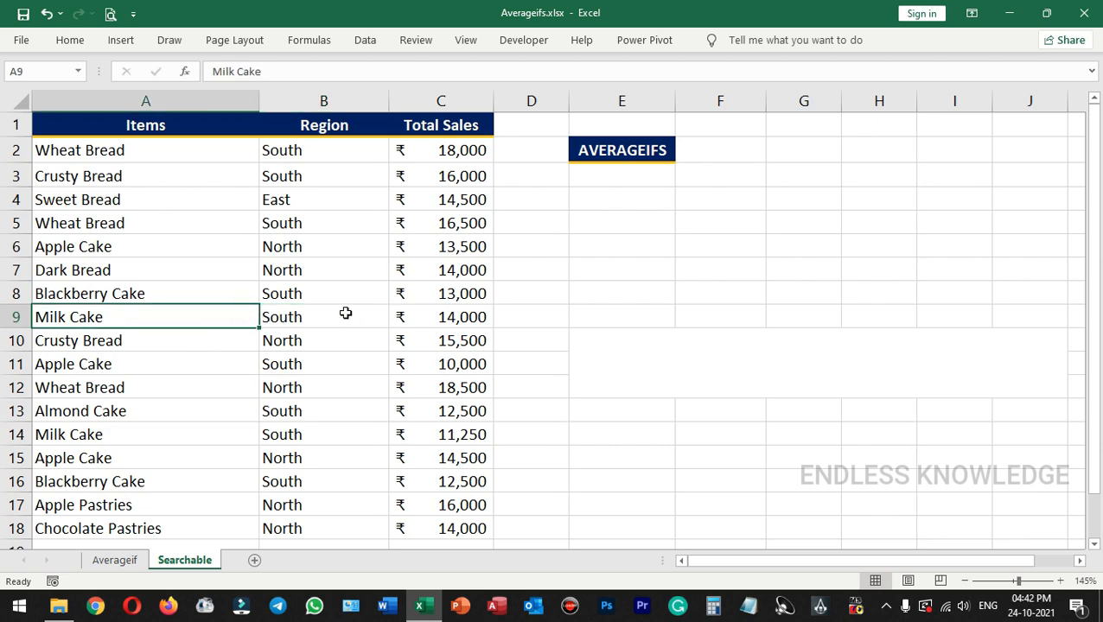
pyautogui.click(292, 317)
pyautogui.click(430, 316)
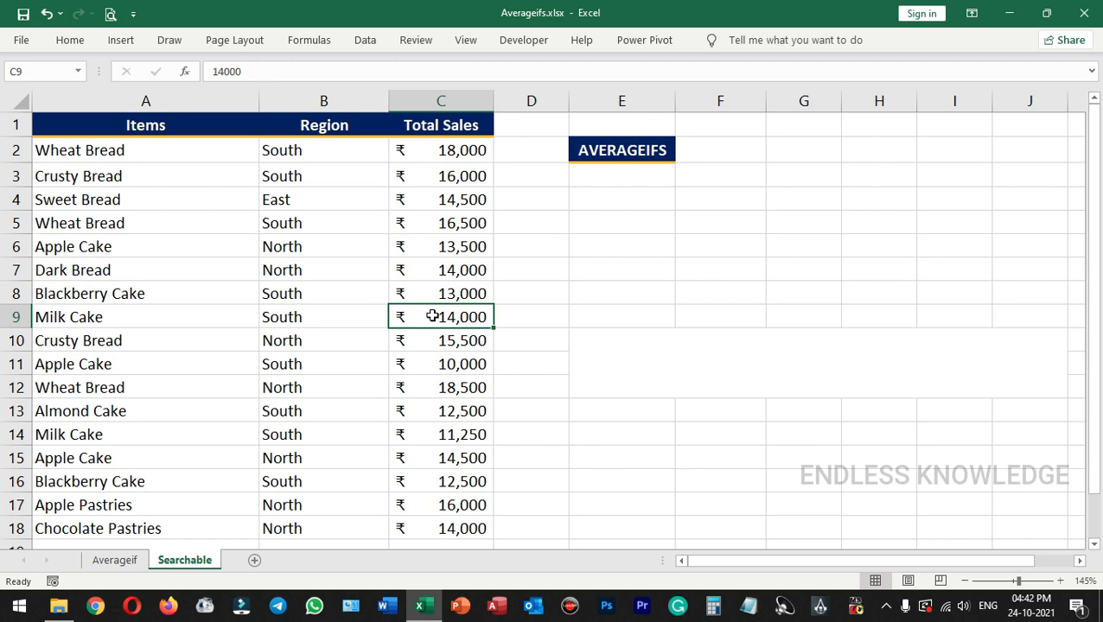
pyautogui.click(184, 316)
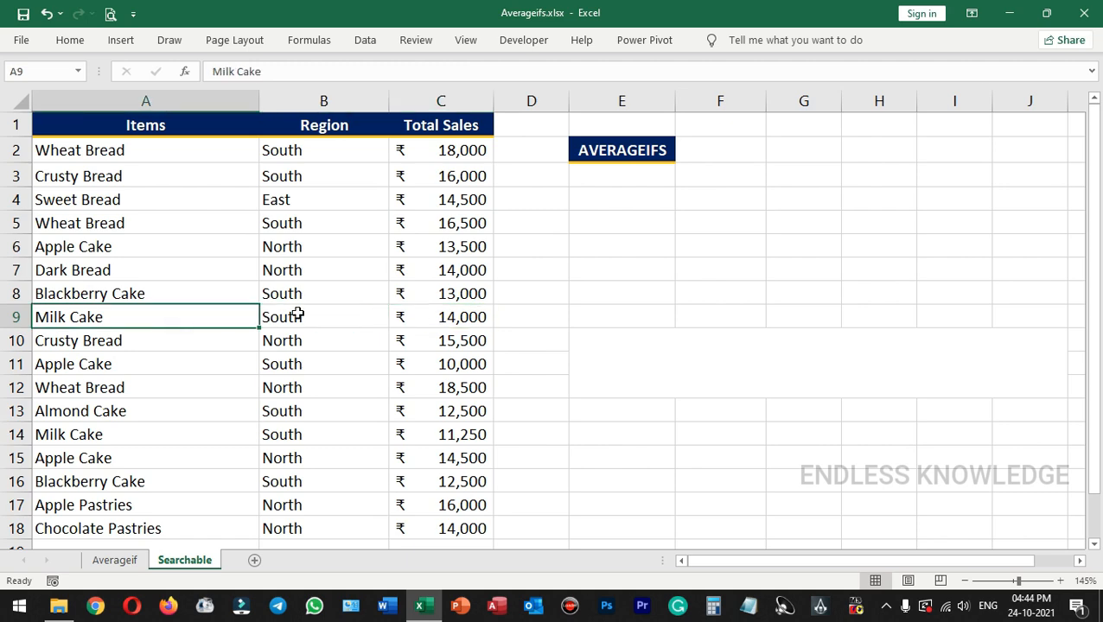
pyautogui.keyDown('ctrl'); pyautogui.click(297, 316); pyautogui.keyUp('ctrl')
pyautogui.keyDown('ctrl'); pyautogui.click(439, 318); pyautogui.keyUp('ctrl')
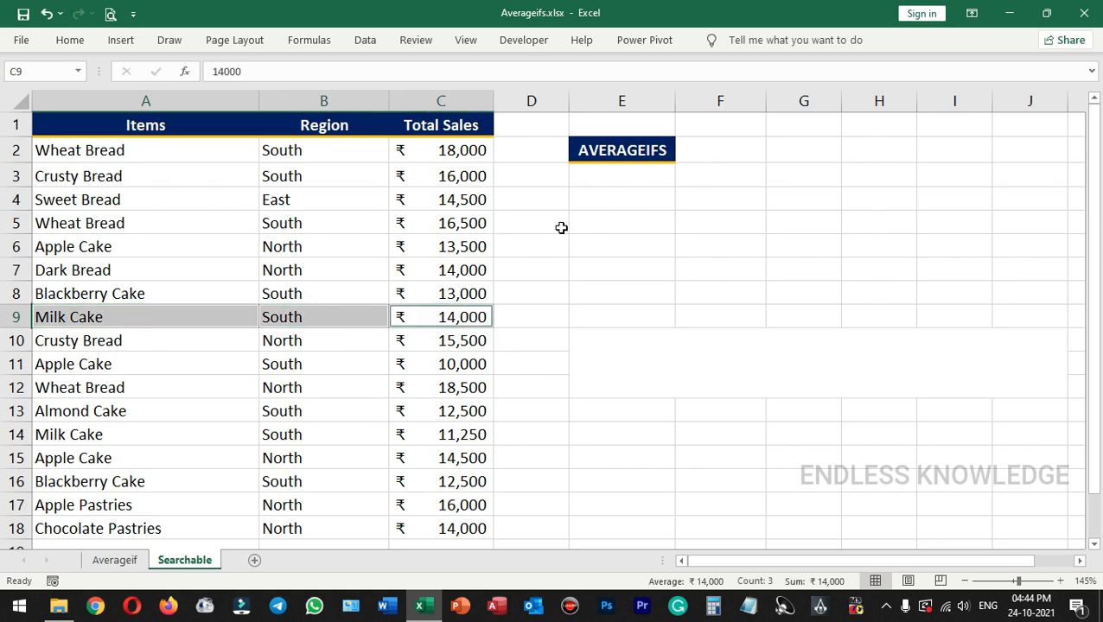
pyautogui.click(643, 153)
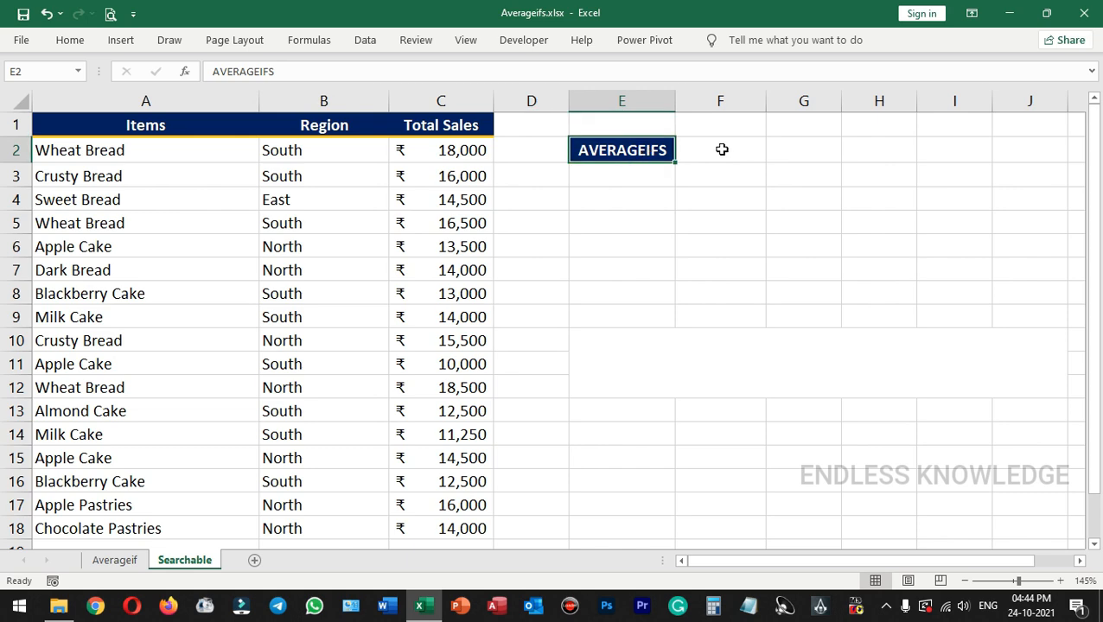
# Start an AVERAGEIFS formula in cell F2, beside the AVERAGEIFS label.
pyautogui.click(720, 150)
pyautogui.write('=ave')
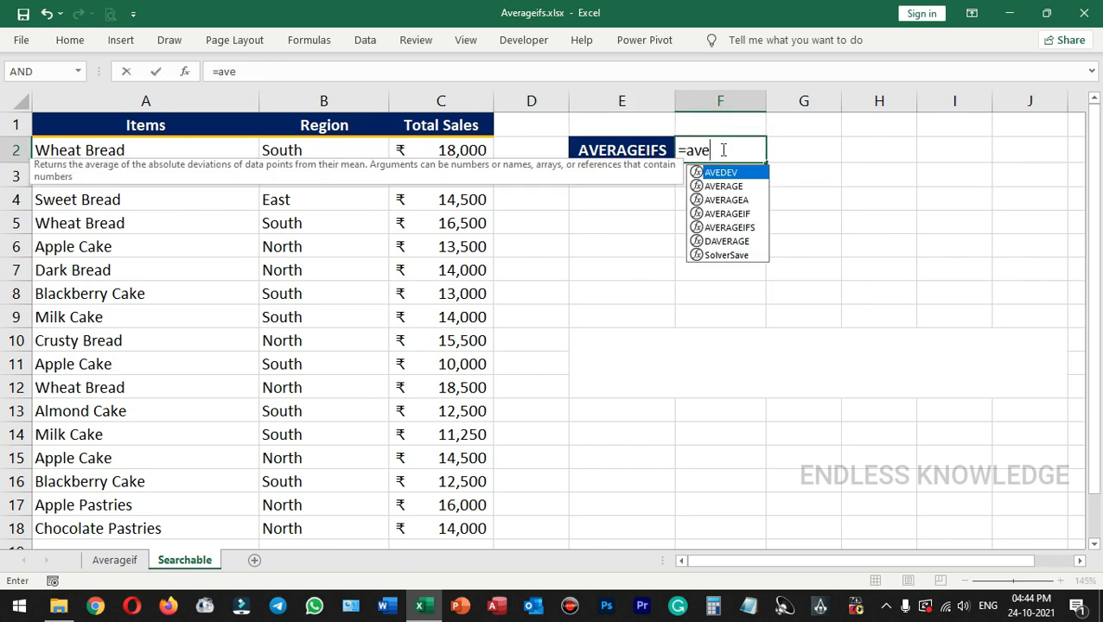
pyautogui.press('Down')
pyautogui.press('Down')
pyautogui.press('Down')
pyautogui.press('Down')
pyautogui.press('Tab')
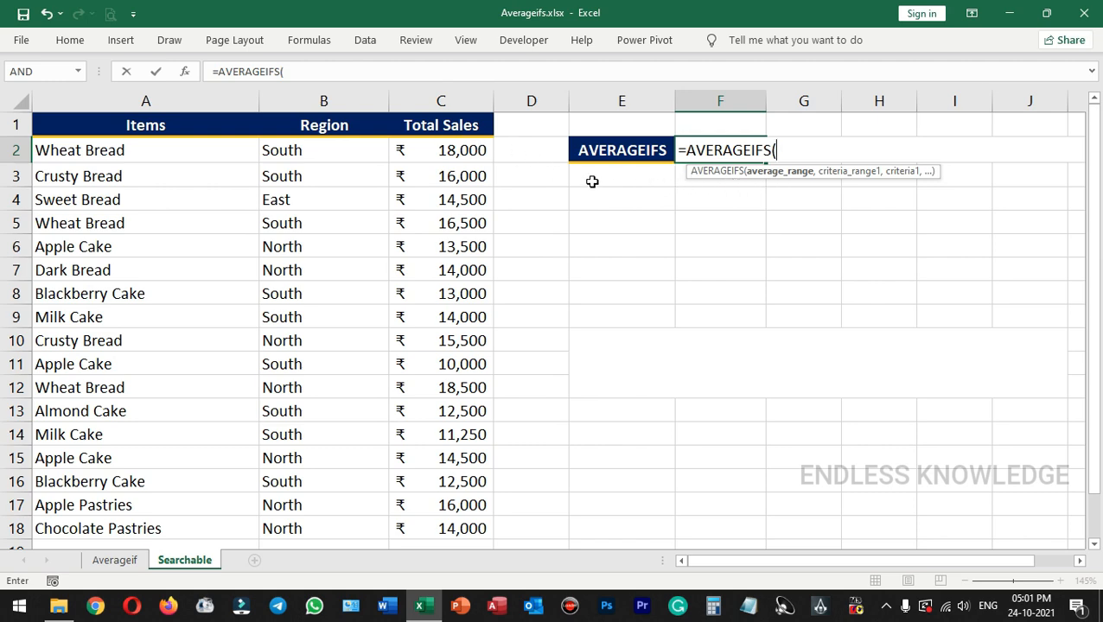
# Set the Total Sales cells C2:C18 as the formula's average range, using relative references.
pyautogui.moveTo(459, 152); pyautogui.dragTo(450, 515)
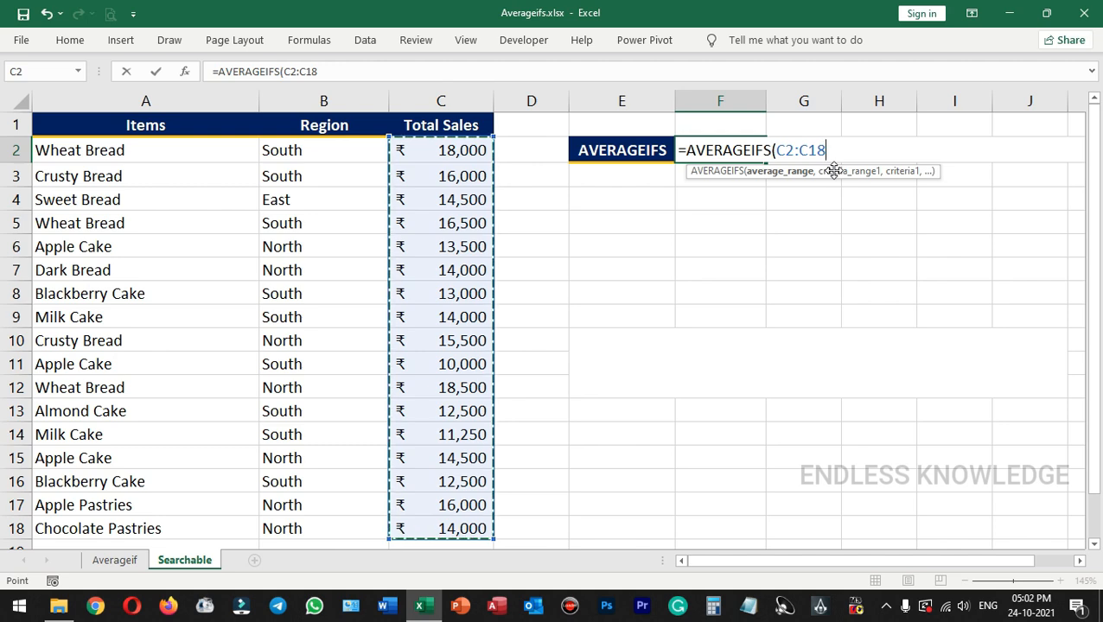
pyautogui.press('F4')
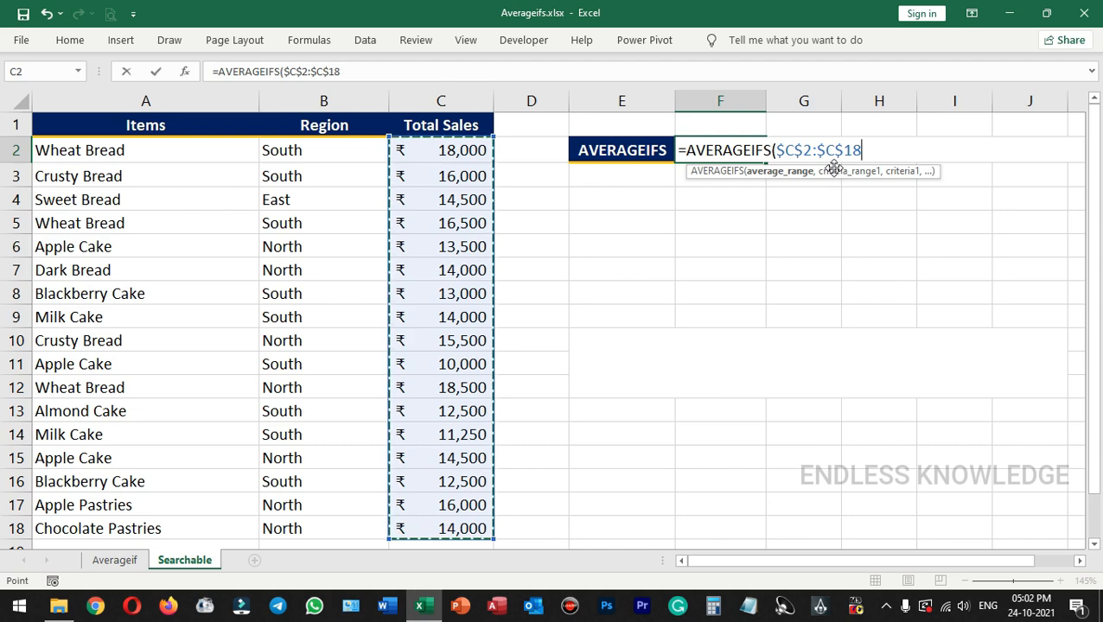
pyautogui.hotkey('ctrl', 'z')
pyautogui.click(845, 151)
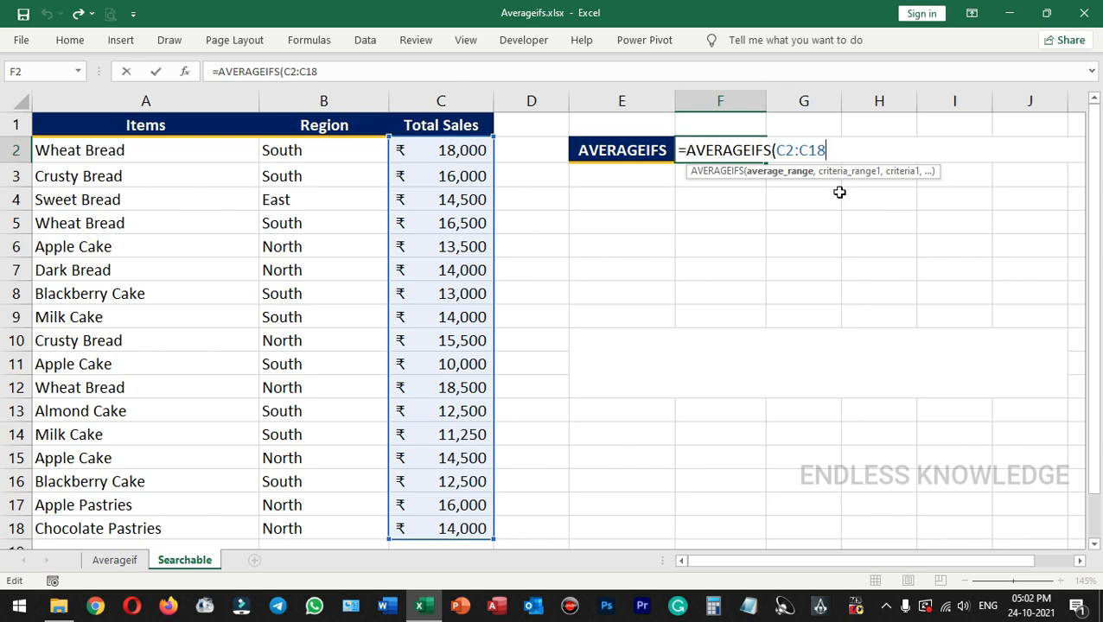
pyautogui.write(',')
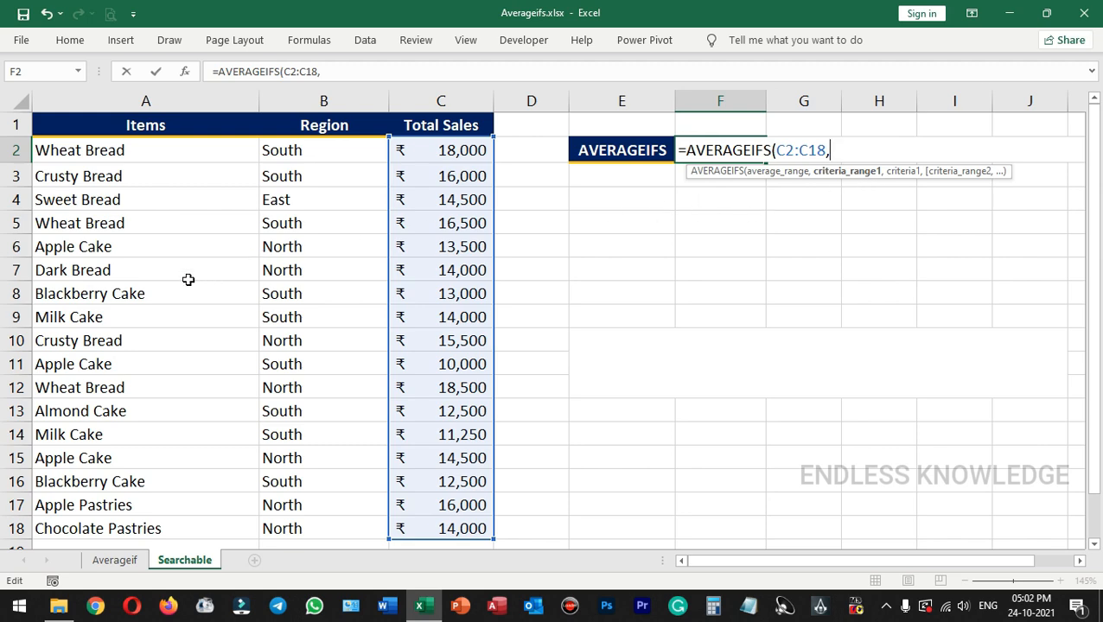
# Add the first condition to the formula: criteria range A2:A18 with the criterion "*Cake".
pyautogui.moveTo(178, 156); pyautogui.dragTo(192, 524)
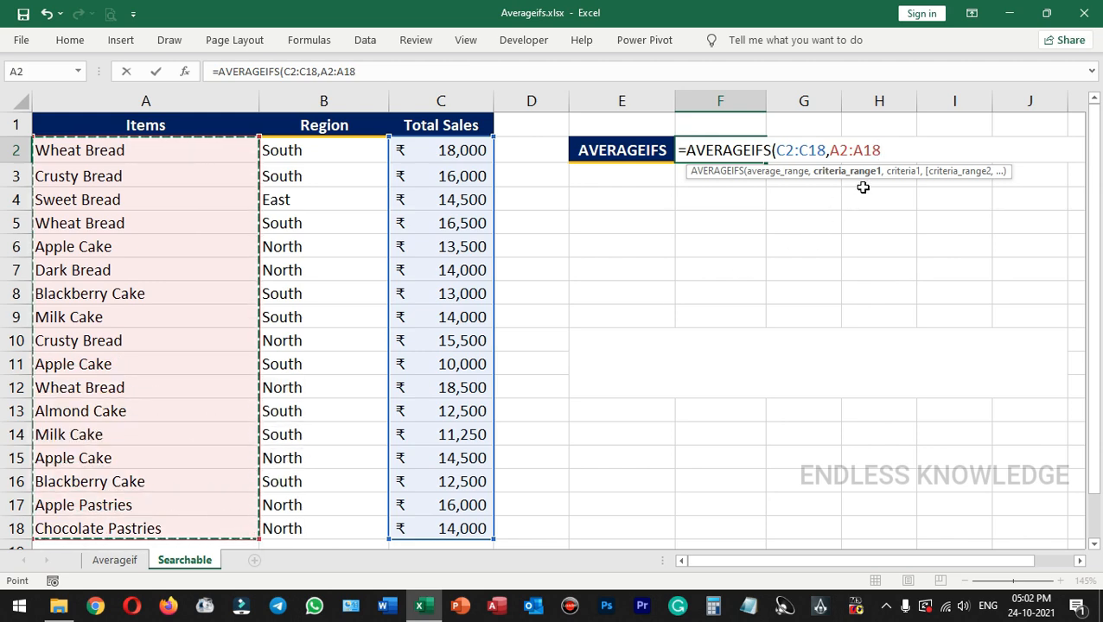
pyautogui.write(',')
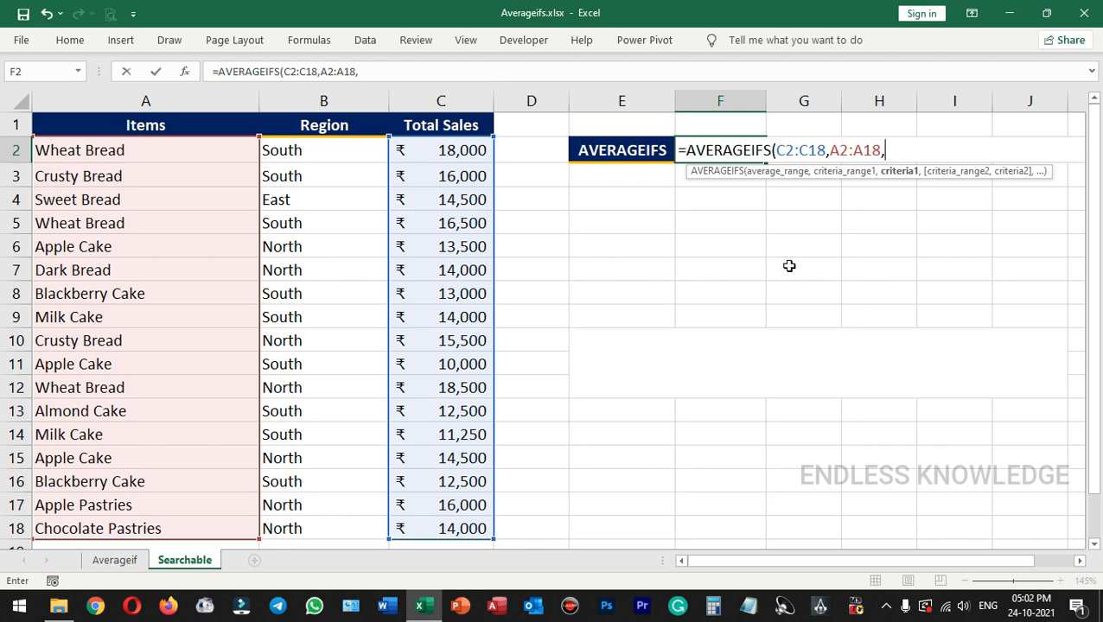
pyautogui.write('"*Cake')
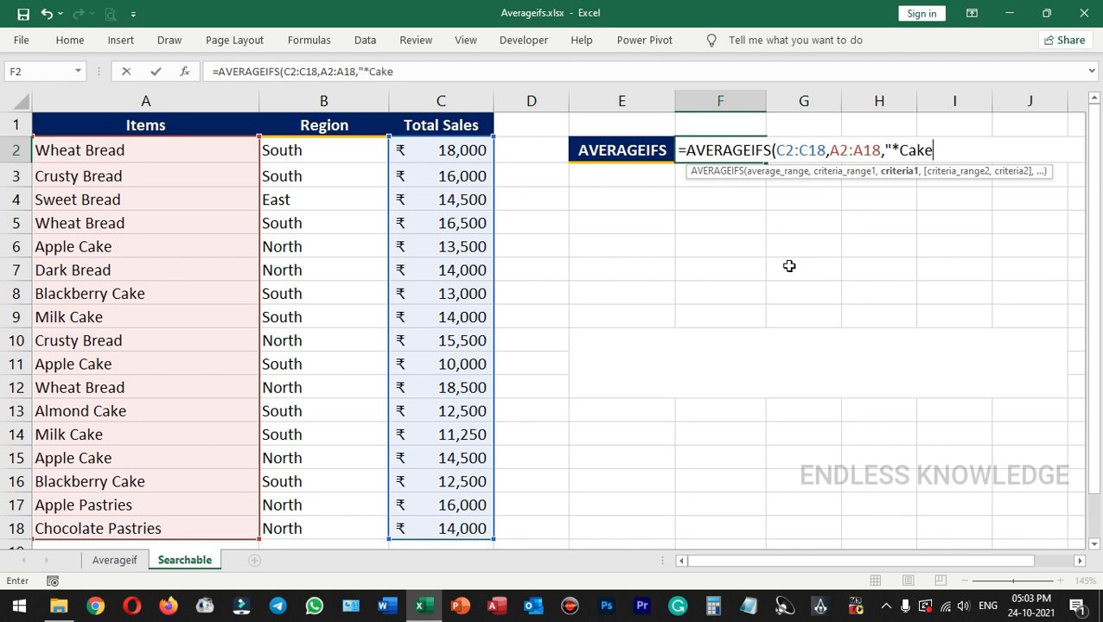
pyautogui.write('",')
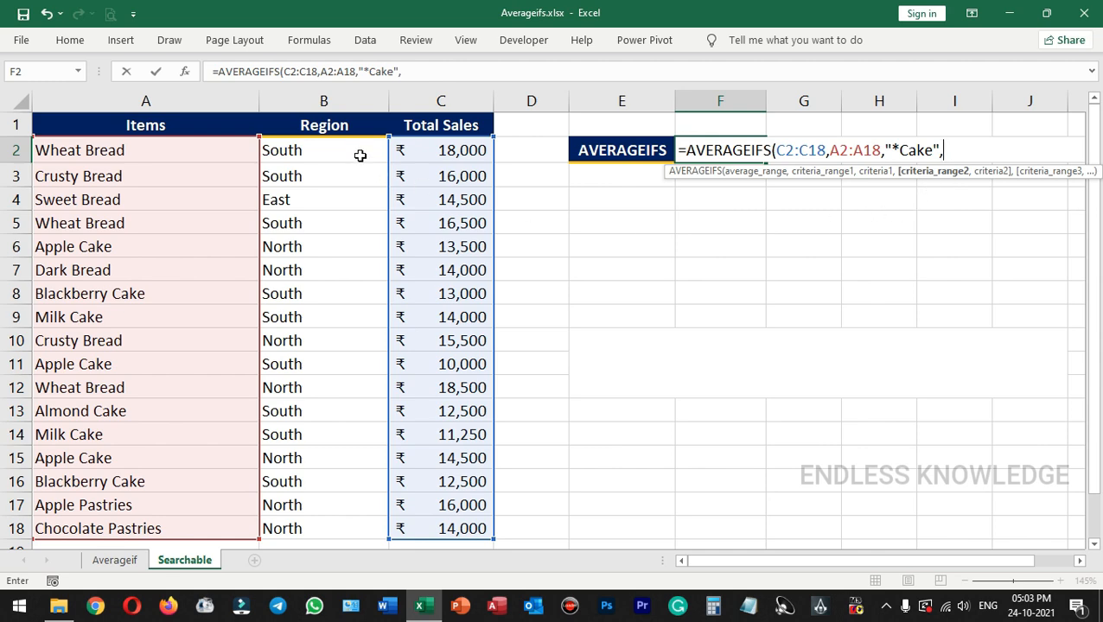
# Add the second condition to the formula: criteria range B2:B18 with the criterion "South".
pyautogui.moveTo(362, 147); pyautogui.dragTo(342, 518)
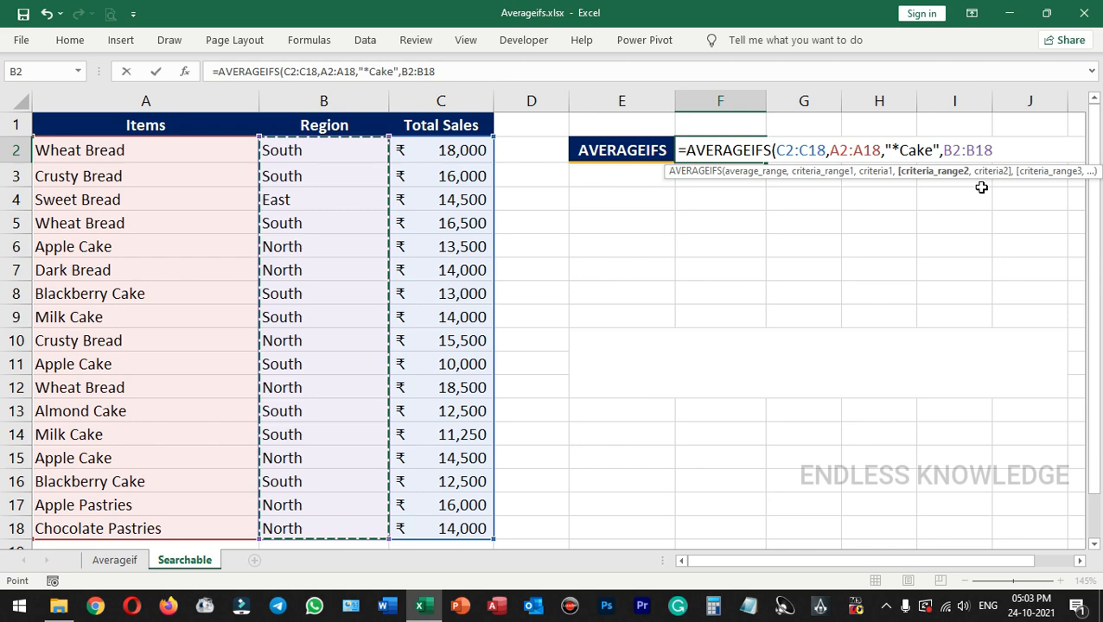
pyautogui.write(',')
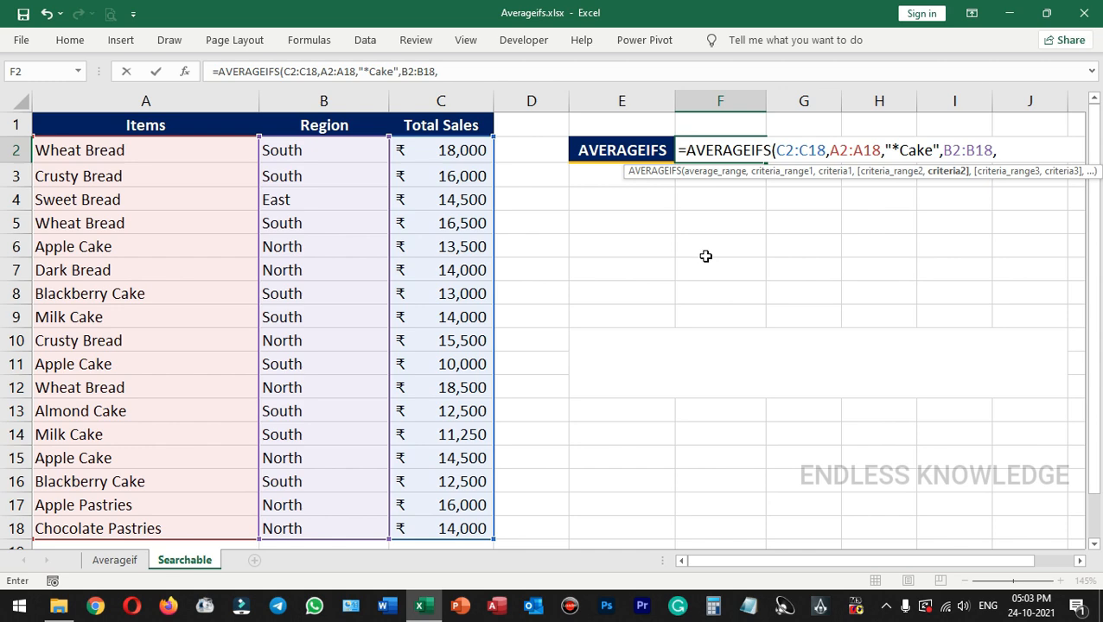
pyautogui.write('"South')
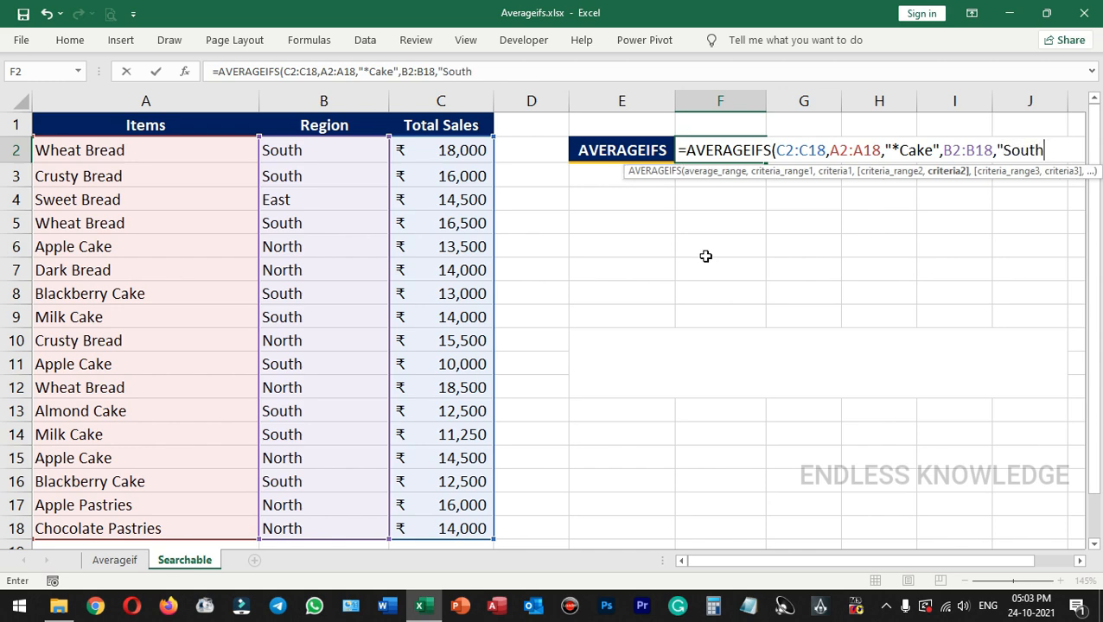
pyautogui.write('"')
pyautogui.write(',')
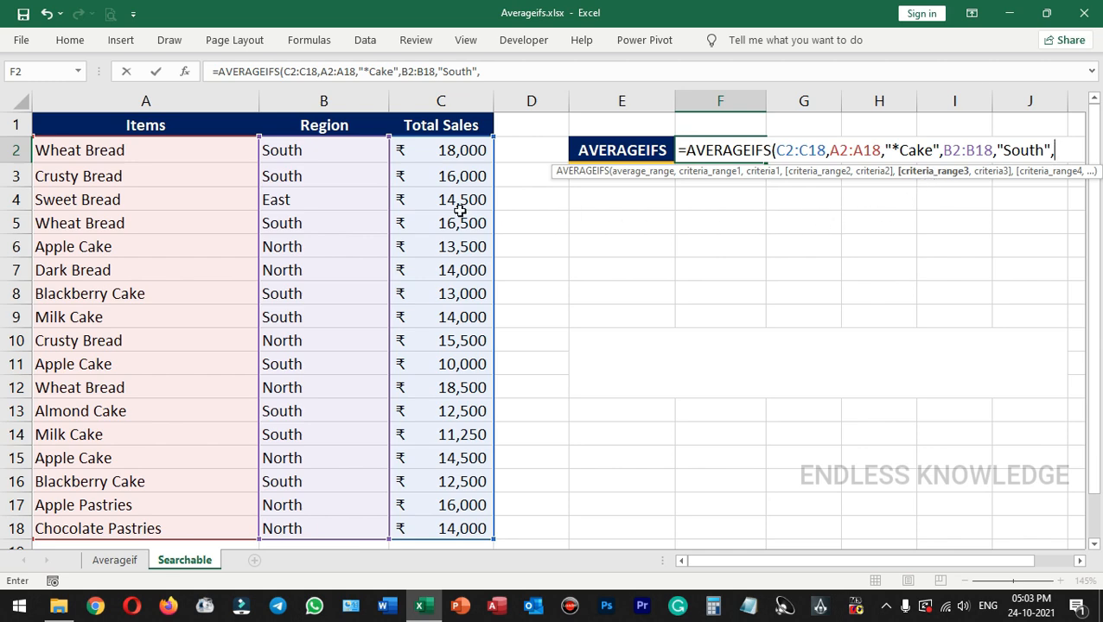
# Add the third condition, criteria range C2:C18 with ">12000", and complete the AVERAGEIFS formula in F2.
pyautogui.moveTo(450, 150); pyautogui.dragTo(444, 519)
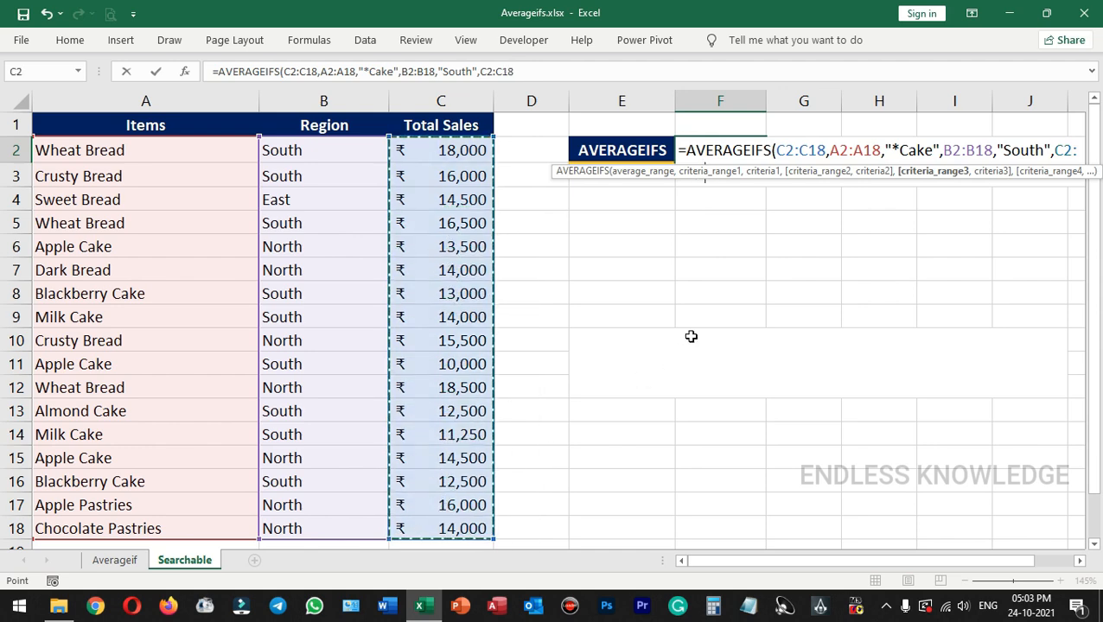
pyautogui.write(',')
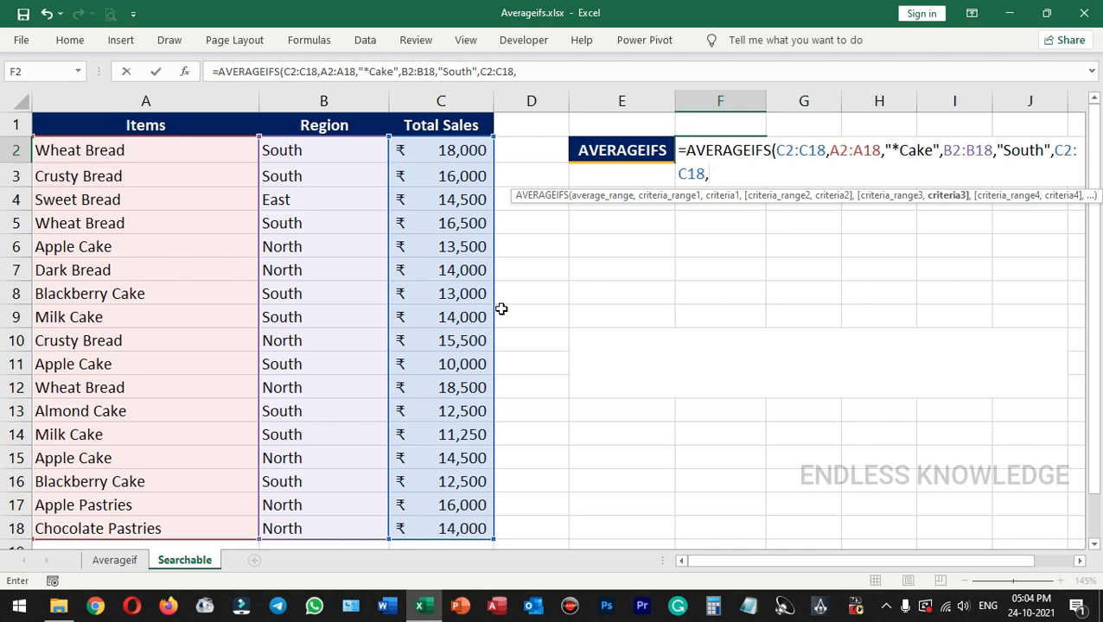
pyautogui.write('">12000')
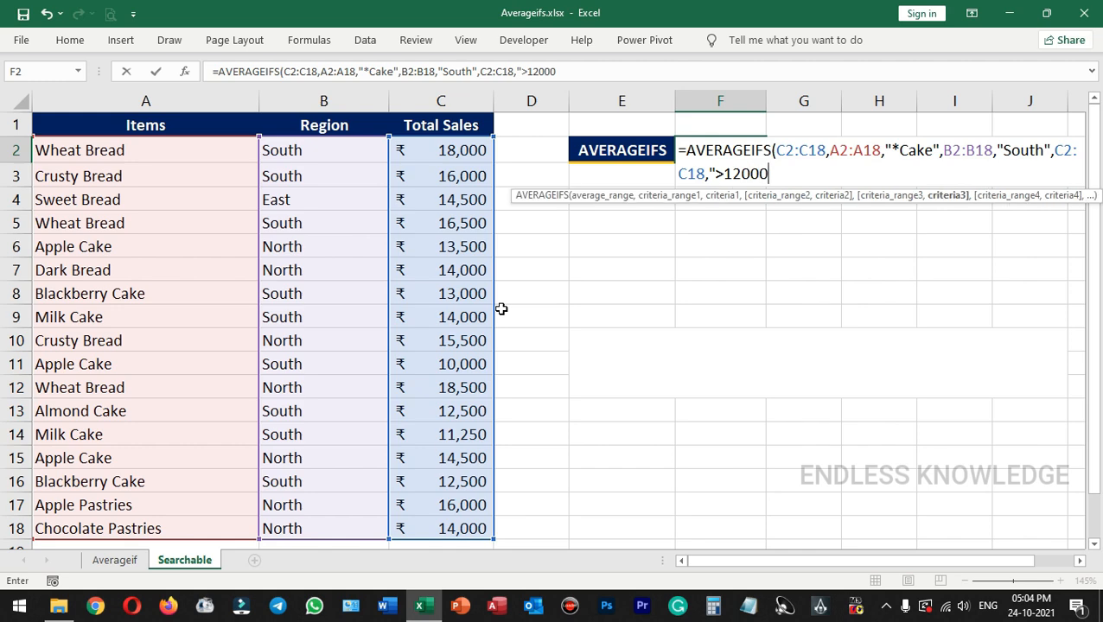
pyautogui.write('")')
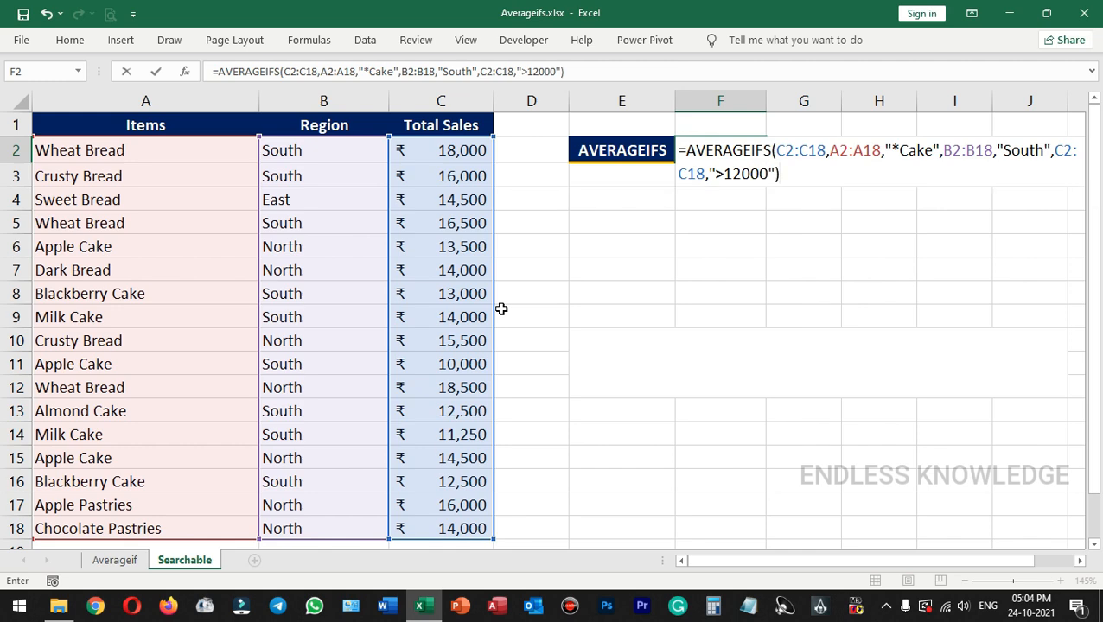
pyautogui.press('Return')
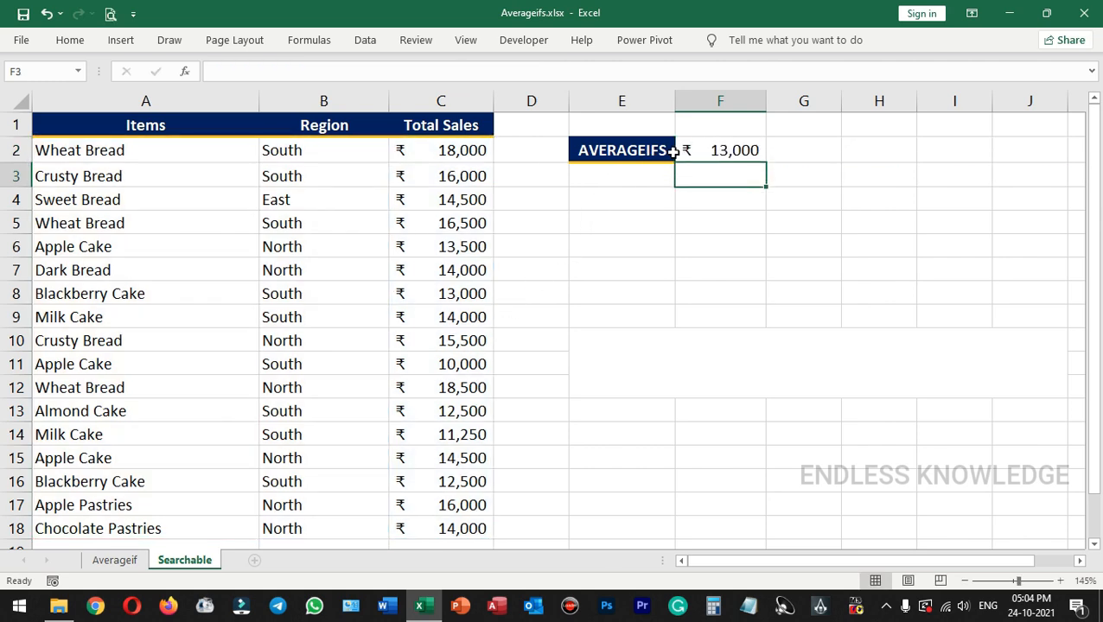
pyautogui.click(735, 150)
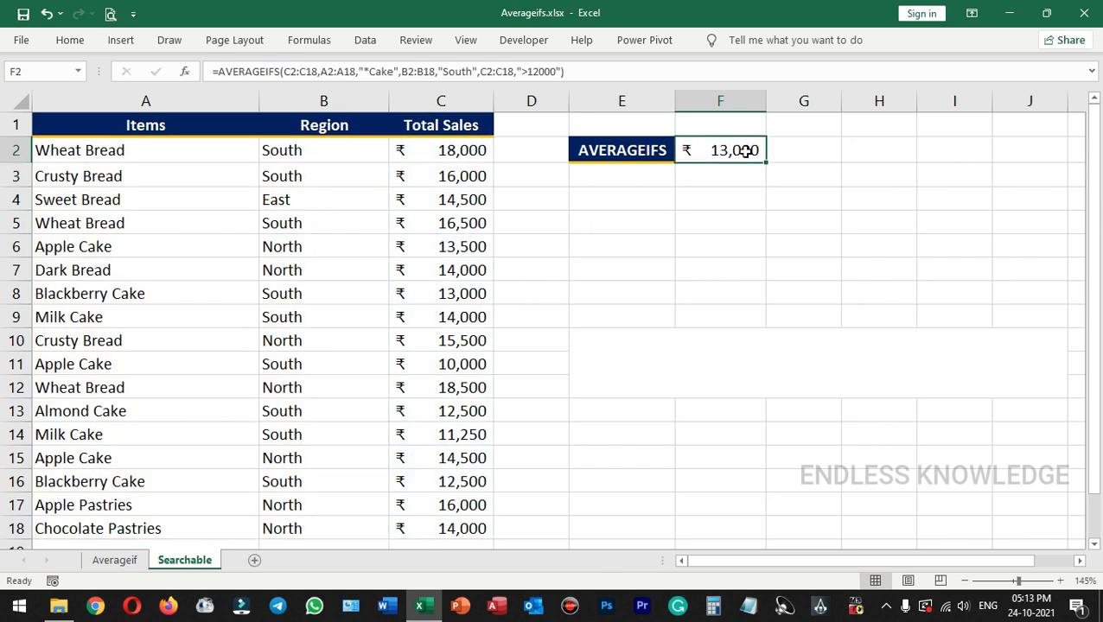
# Add filters to the header row A1:C1 and filter Items to entries ending with "cake".
pyautogui.moveTo(164, 127); pyautogui.dragTo(415, 126)
pyautogui.hotkey('ctrl', 'shift', 'l')
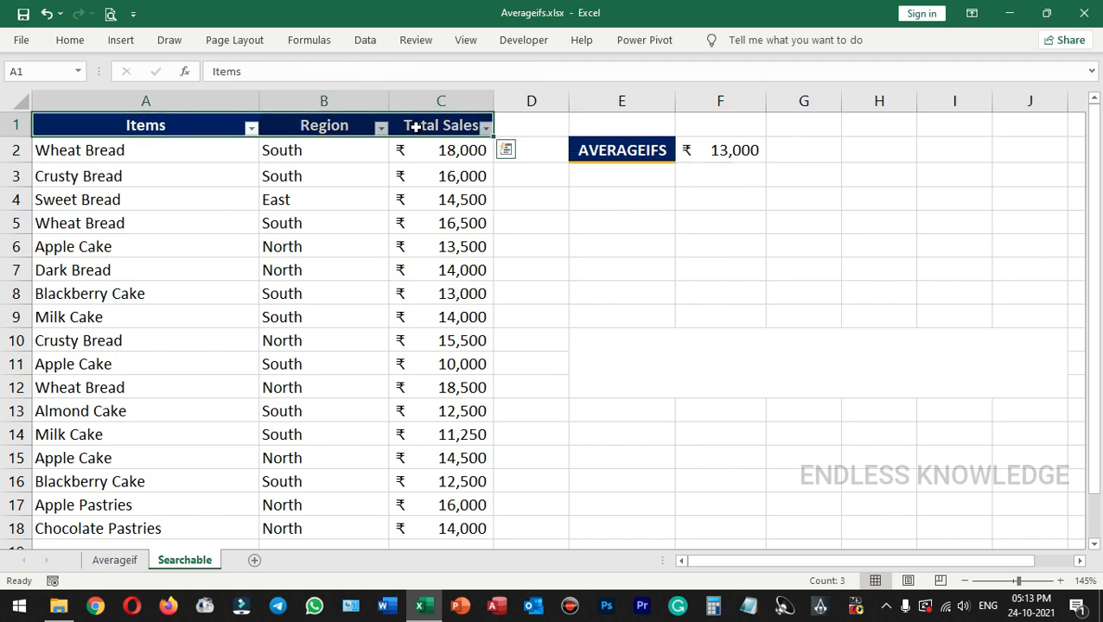
pyautogui.click(252, 129)
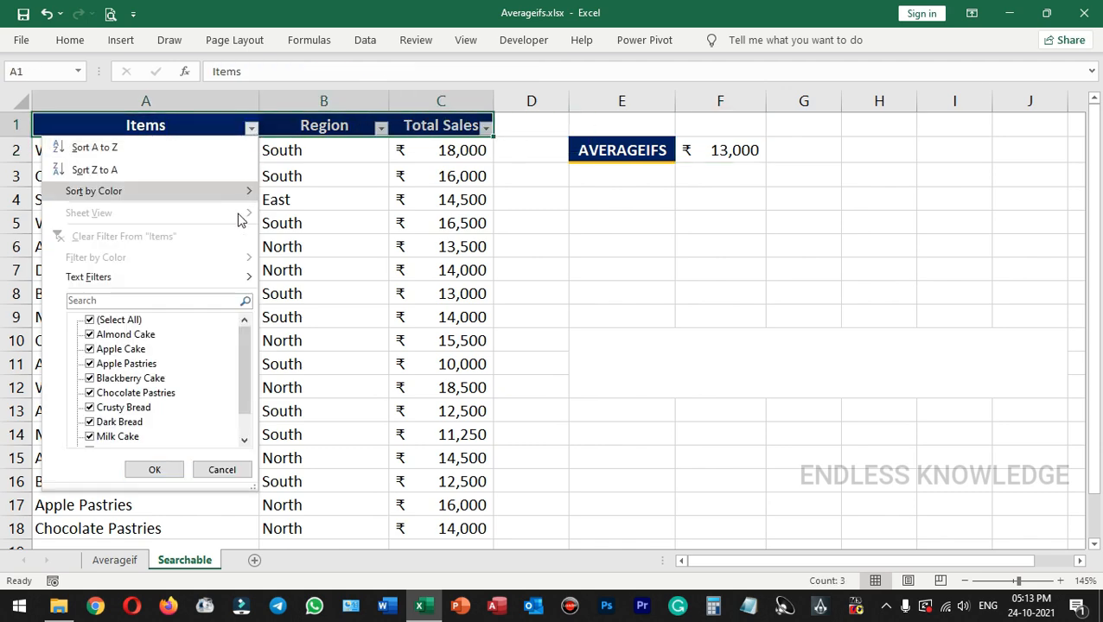
pyautogui.click(163, 277)
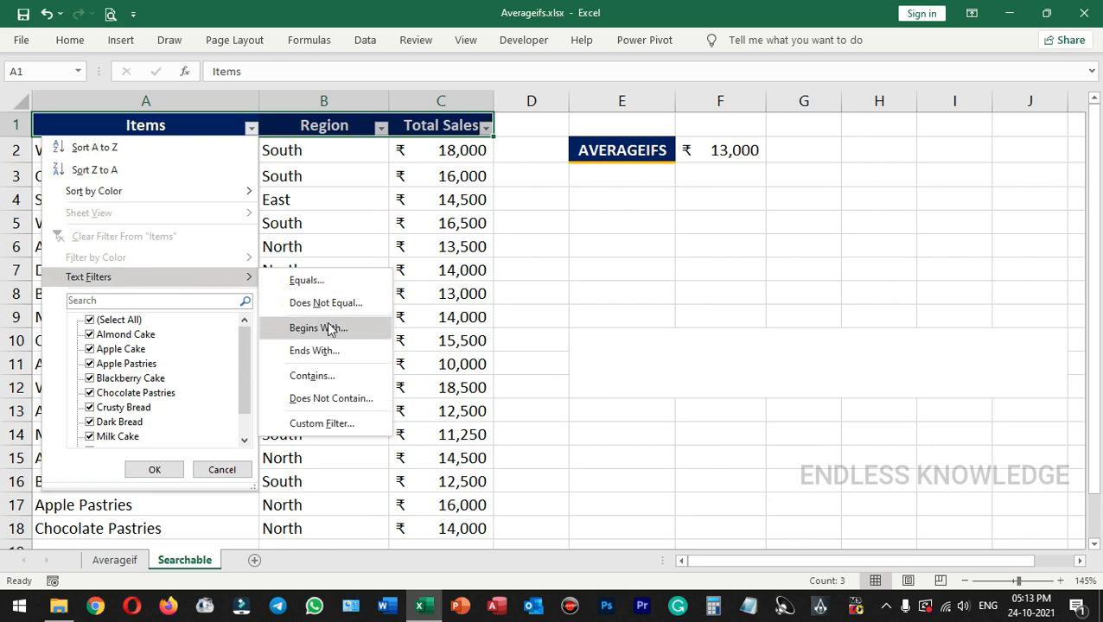
pyautogui.click(327, 355)
pyautogui.write('Cake')
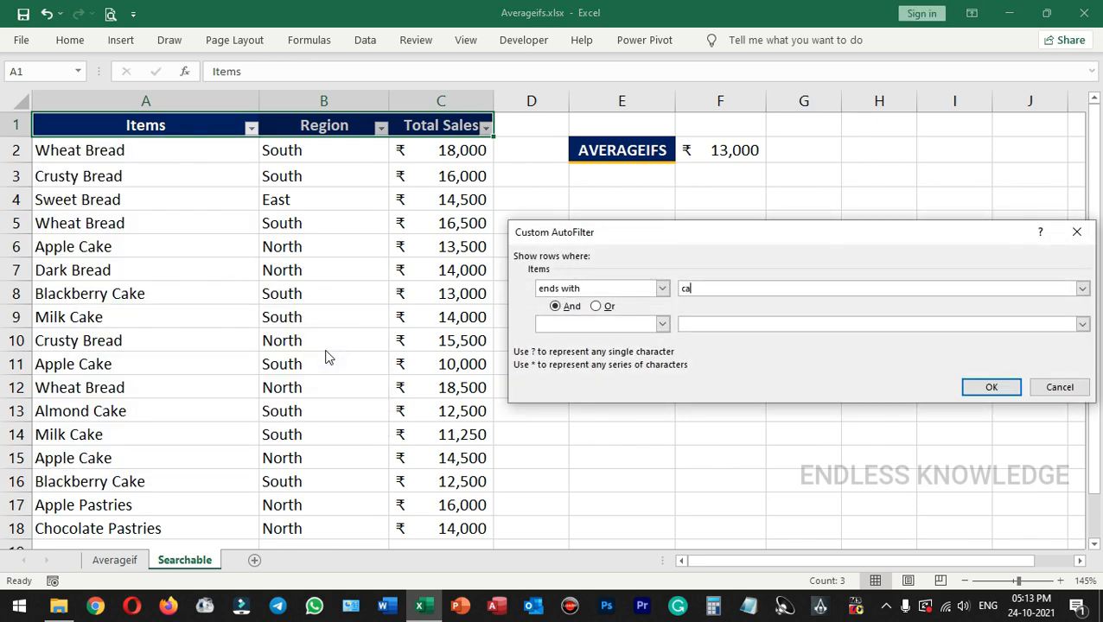
pyautogui.press('Return')
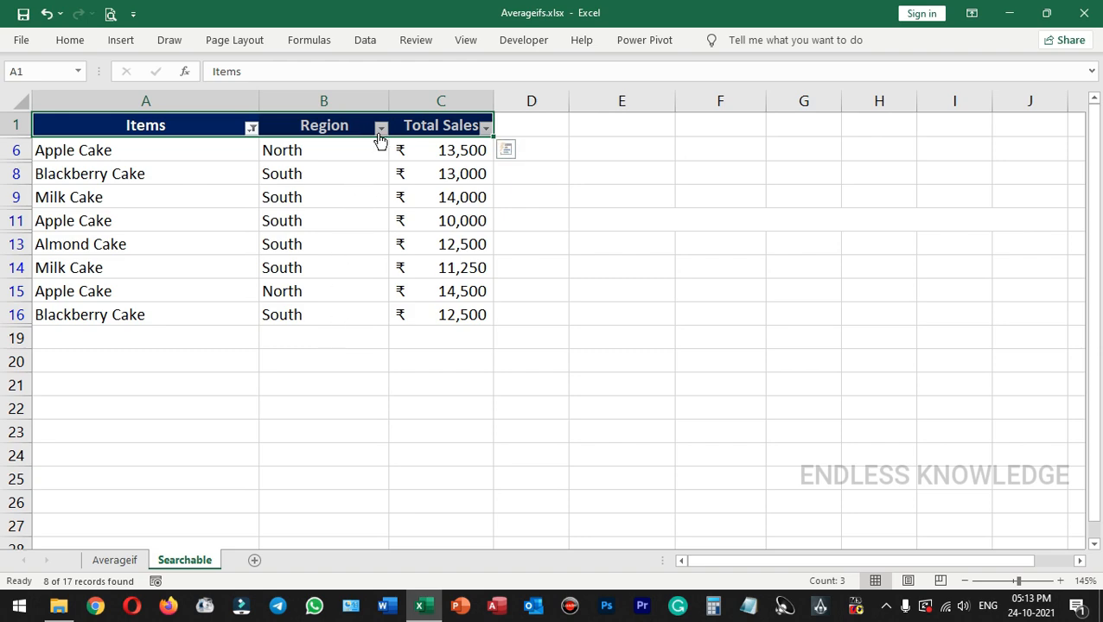
# Filter the Region column to show only South.
pyautogui.click(380, 128)
pyautogui.click(220, 320)
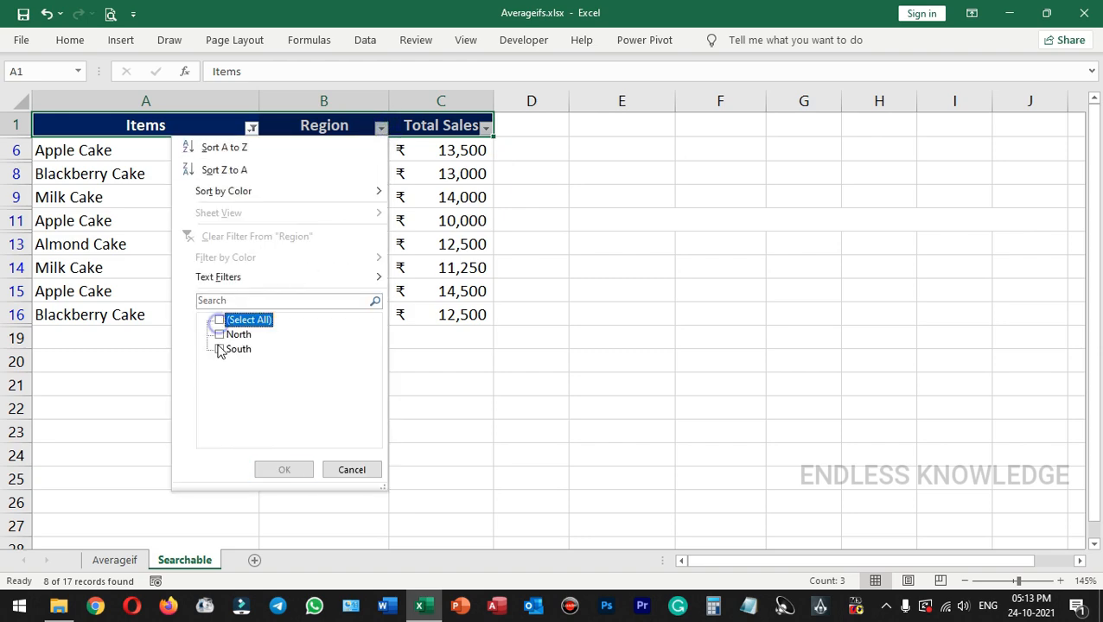
pyautogui.click(220, 349)
pyautogui.click(283, 471)
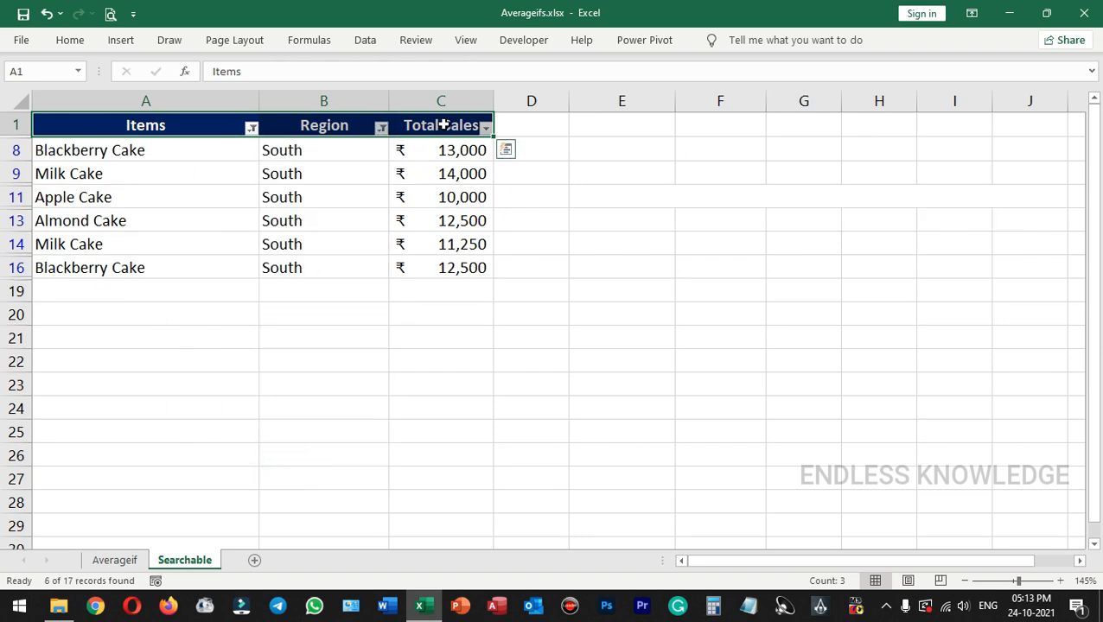
# Filter Total Sales to values greater than 12000 and select the remaining sales cells to check their average.
pyautogui.click(486, 128)
pyautogui.moveTo(337, 277)
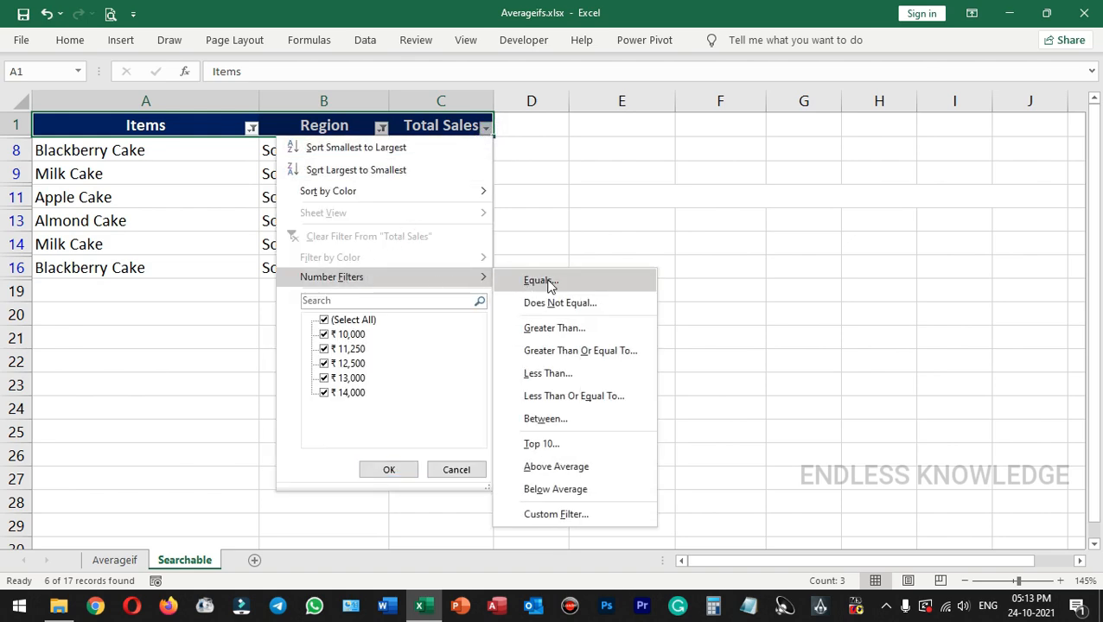
pyautogui.click(557, 327)
pyautogui.write('12000')
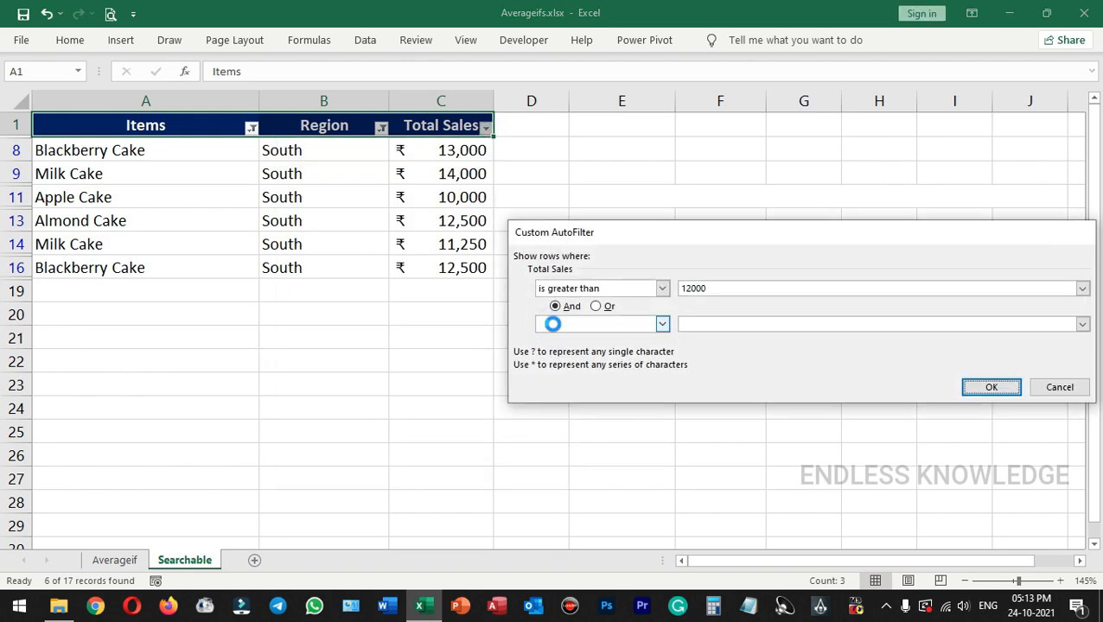
pyautogui.press('Return')
pyautogui.moveTo(441, 156); pyautogui.dragTo(444, 219)
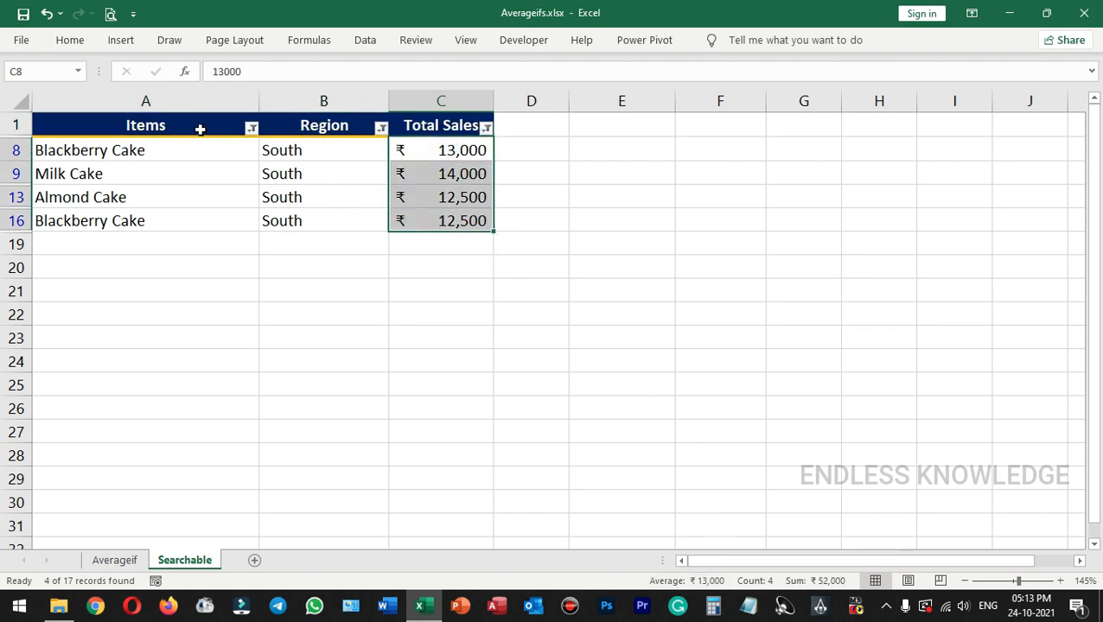
# Remove the filters from the header row and review the AVERAGEIFS formula in F2 without changing it.
pyautogui.moveTo(202, 125); pyautogui.dragTo(402, 126)
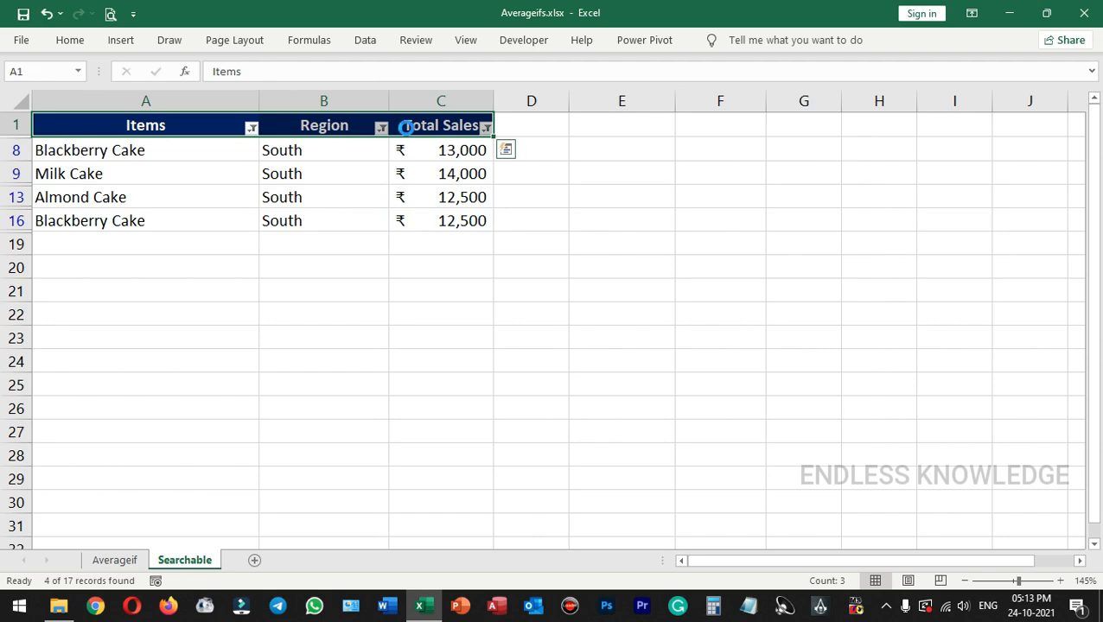
pyautogui.hotkey('ctrl', 'shift', 'l')
pyautogui.click(749, 149)
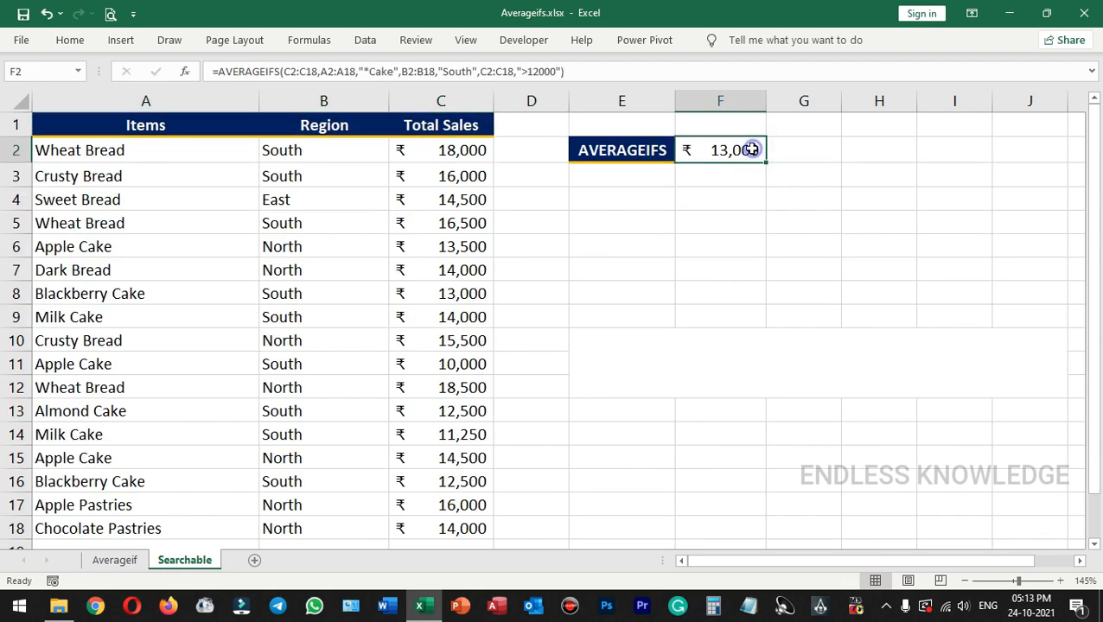
pyautogui.click(582, 72)
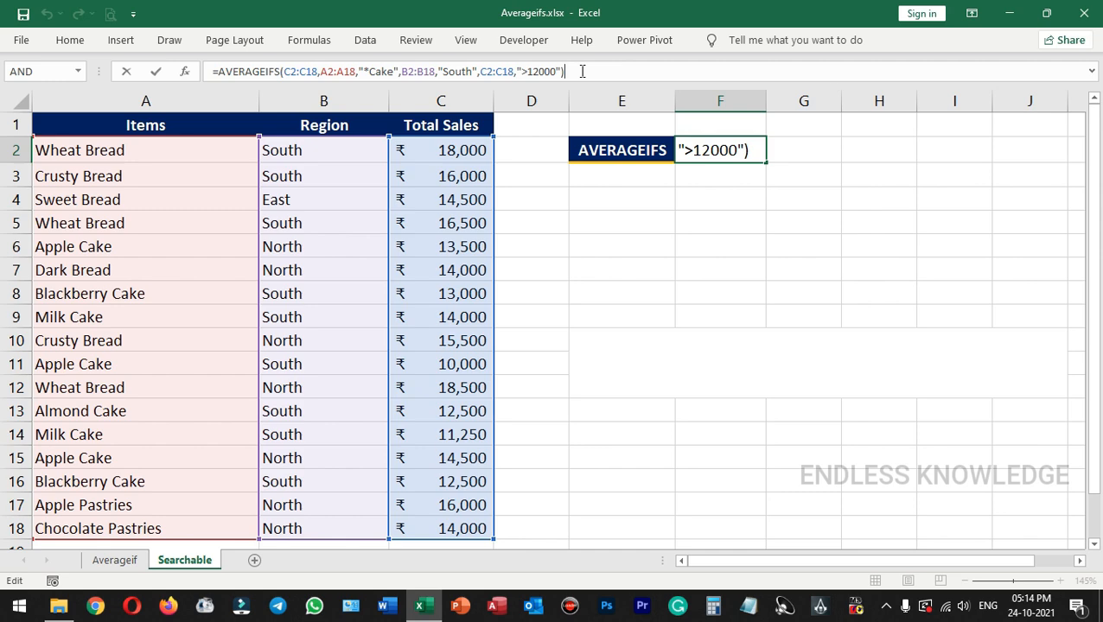
pyautogui.hotkey('ctrl', 'Return')
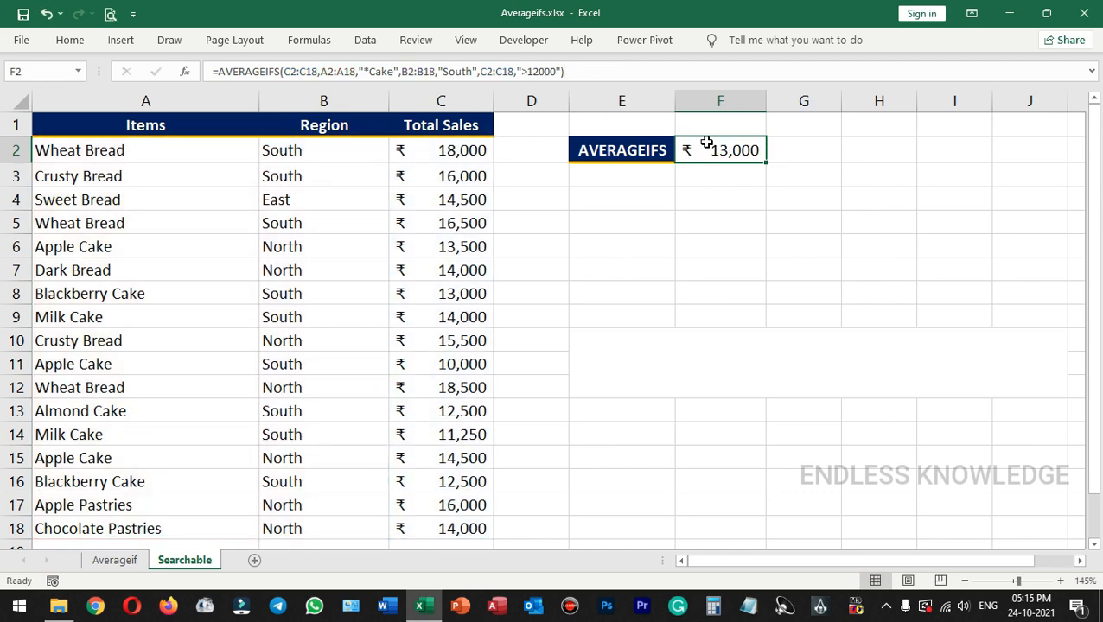